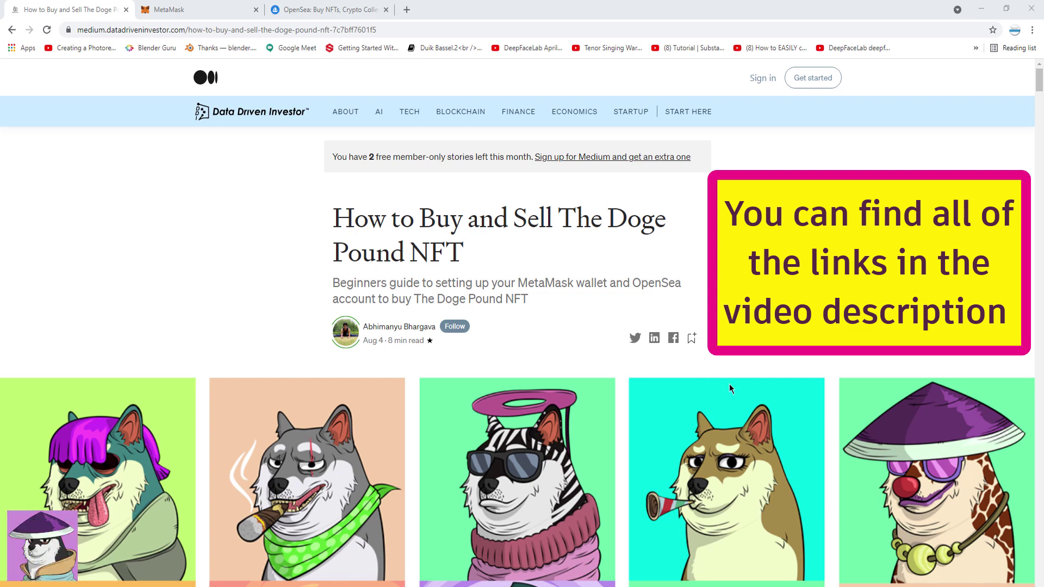
- Add the MetaMask extension to Chrome from its website's download link and Web Store listing
{"action": "left_click", "coordinate": [182, 11]}
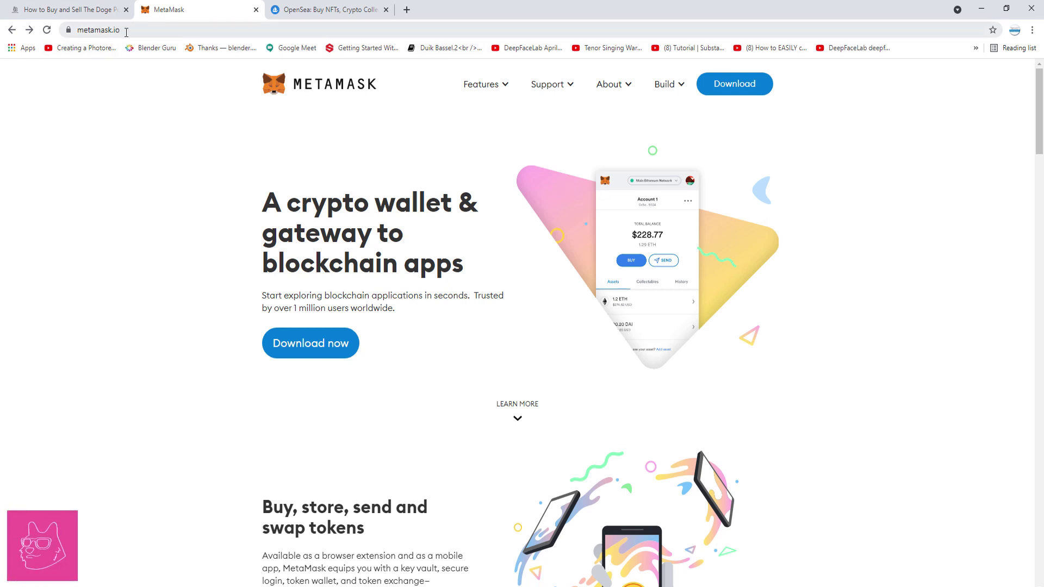
{"action": "left_click", "coordinate": [736, 86]}
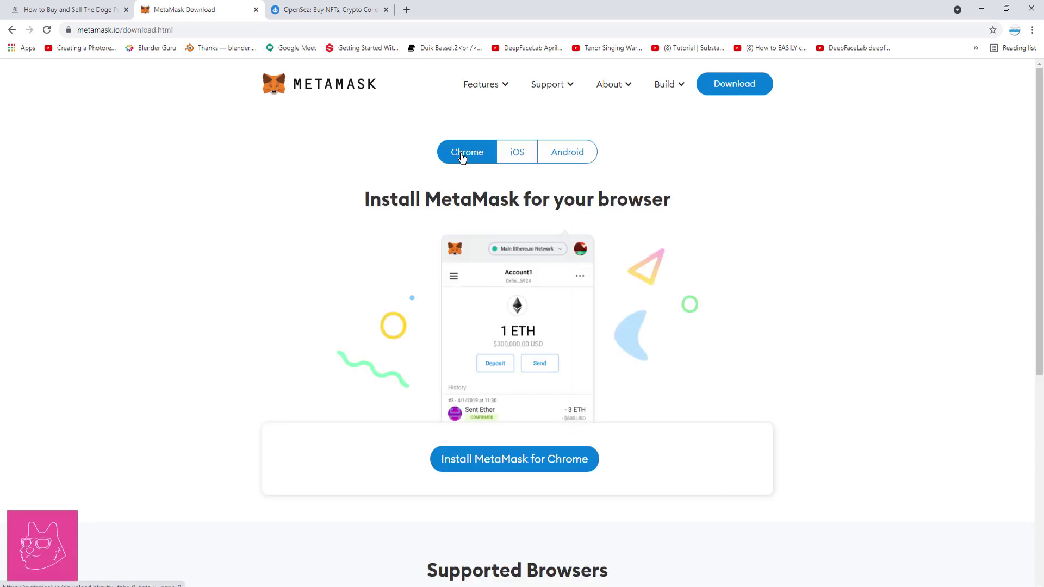
{"action": "left_click", "coordinate": [499, 469]}
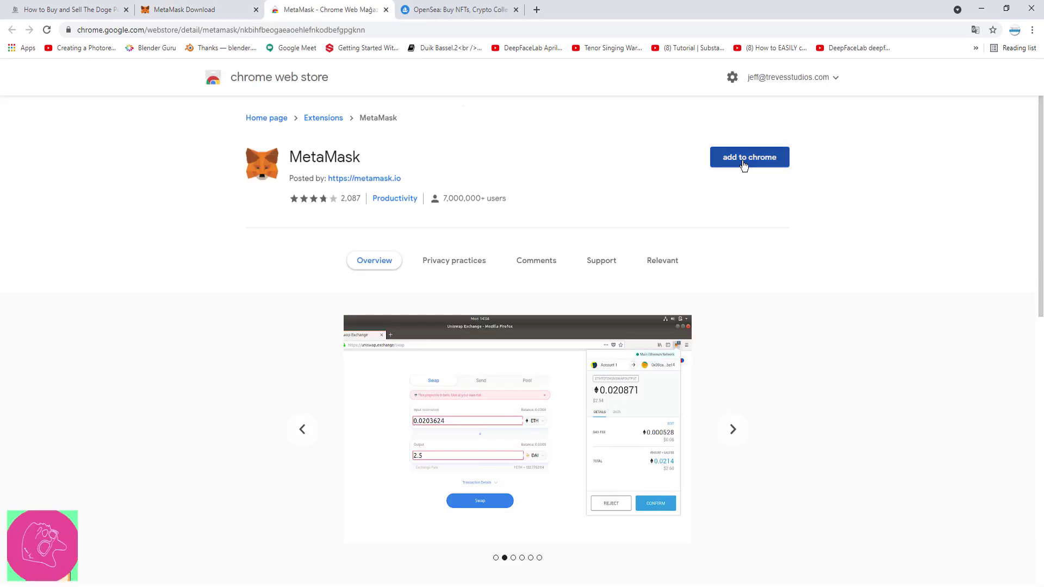
{"action": "left_click", "coordinate": [744, 165]}
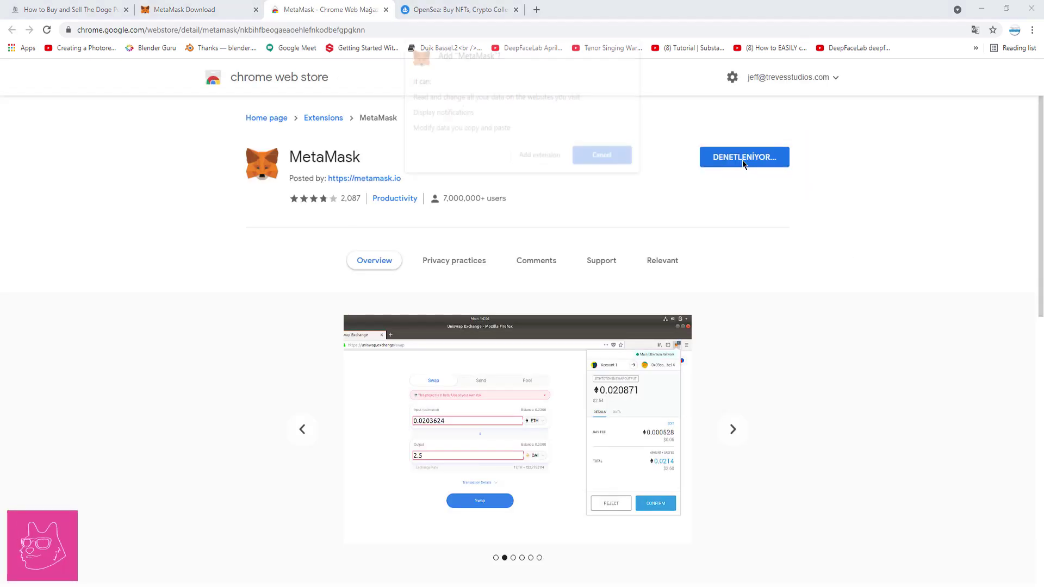
{"action": "left_click", "coordinate": [541, 157]}
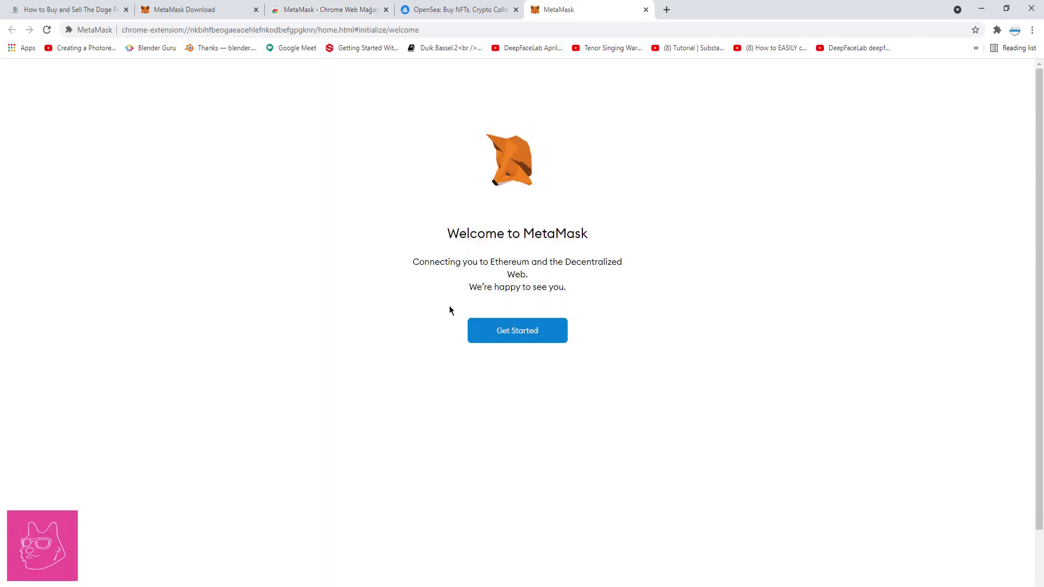
- Begin MetaMask setup, choosing to create a new wallet and agreeing to usage data sharing
{"action": "left_click", "coordinate": [518, 331]}
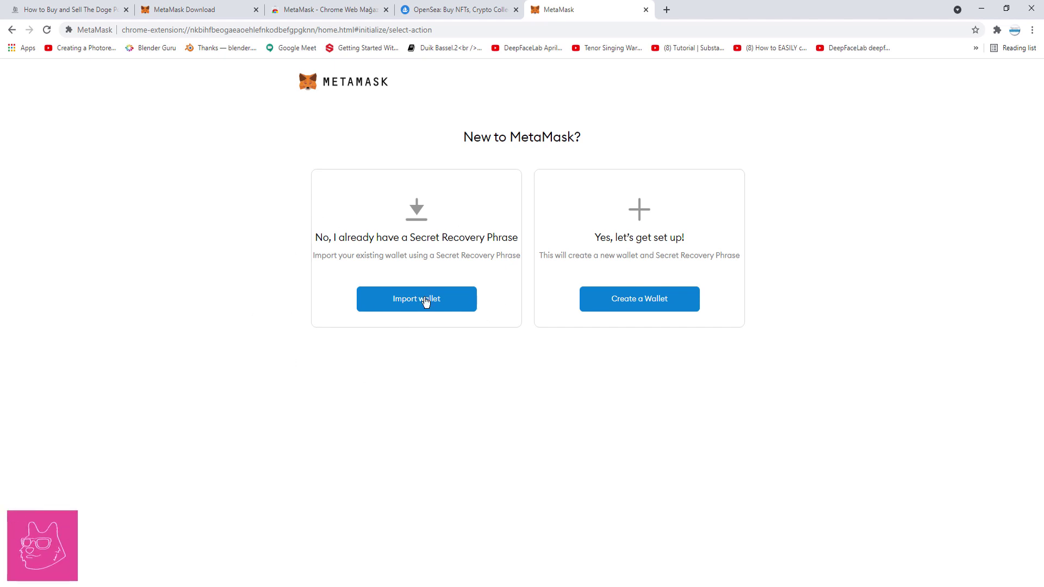
{"action": "left_click", "coordinate": [635, 305]}
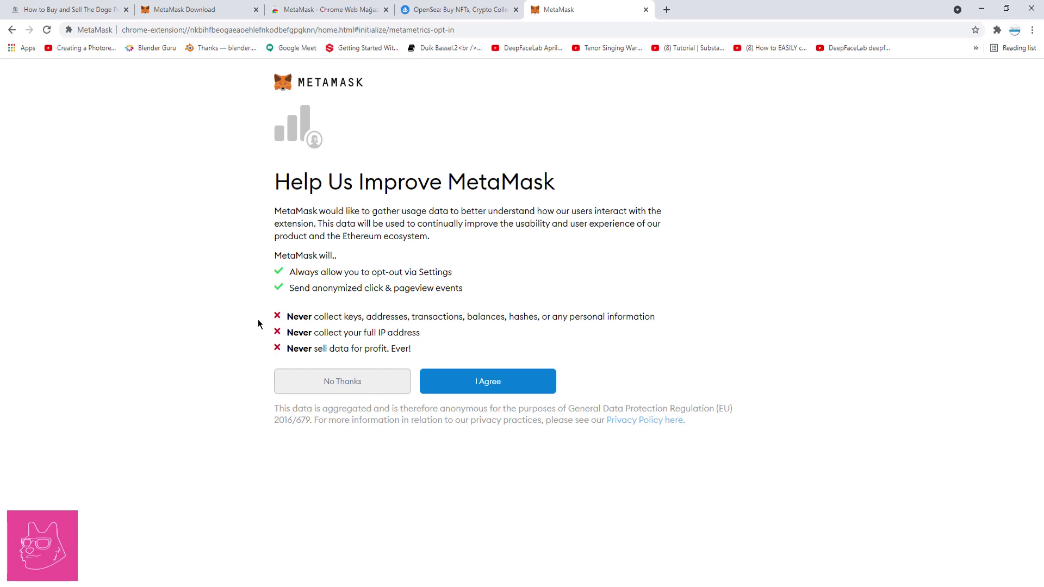
{"action": "left_click", "coordinate": [489, 387]}
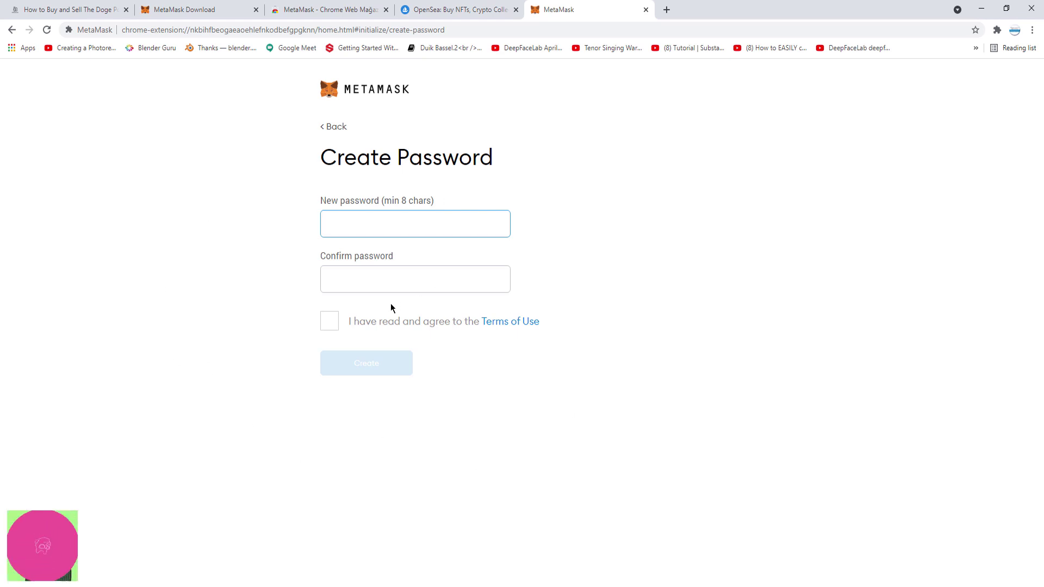
- Enter and confirm the wallet password, accept the terms of use, and create the wallet
{"action": "type", "text": "•••••••••••••"}
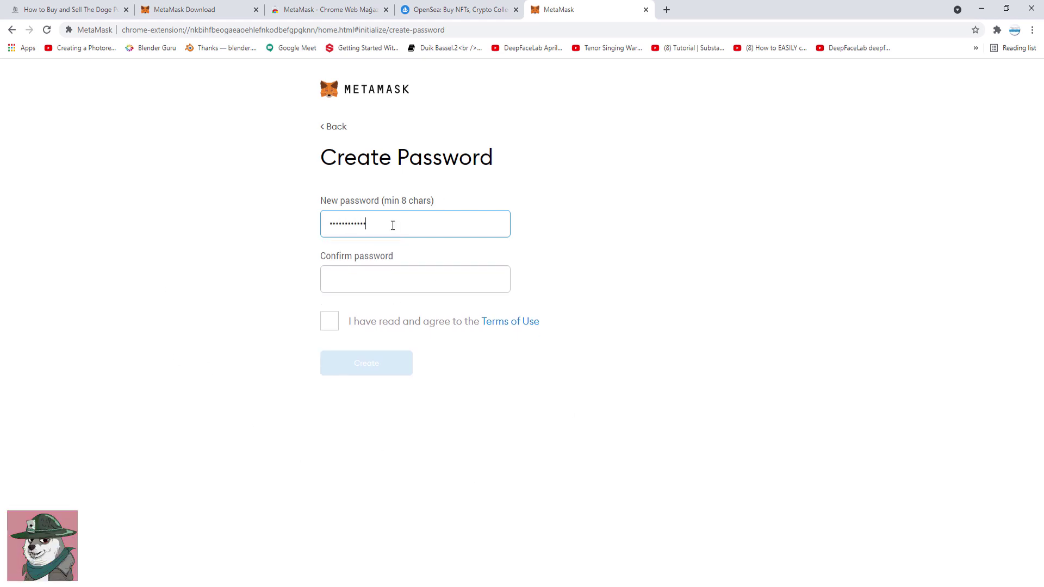
{"action": "left_click", "coordinate": [378, 283]}
{"action": "type", "text": "•••••••••••••"}
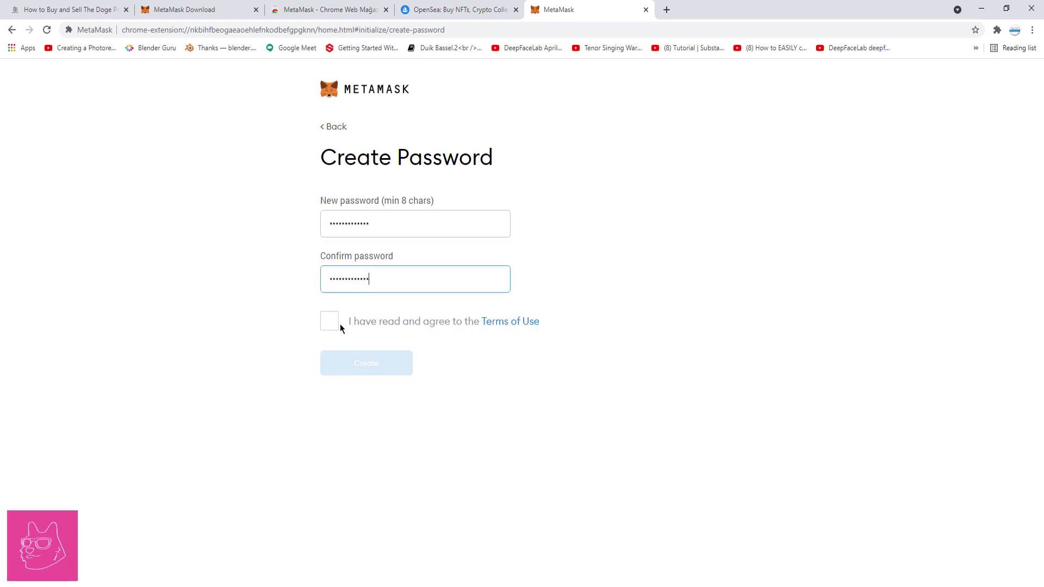
{"action": "left_click", "coordinate": [328, 322]}
{"action": "left_click", "coordinate": [364, 366]}
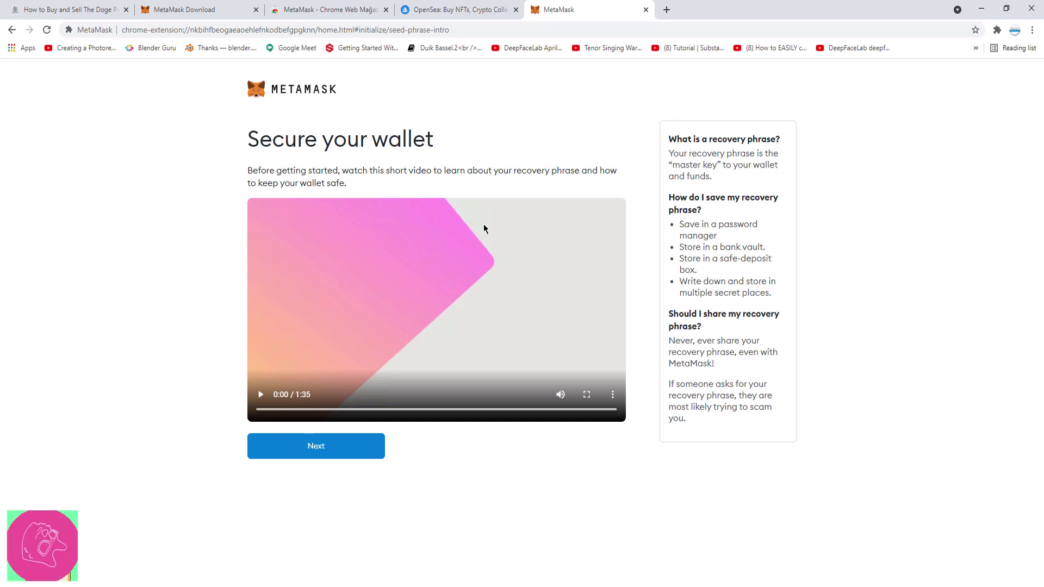
- Reveal the secret backup phrase words and continue to the phrase confirmation page
{"action": "left_click", "coordinate": [307, 451]}
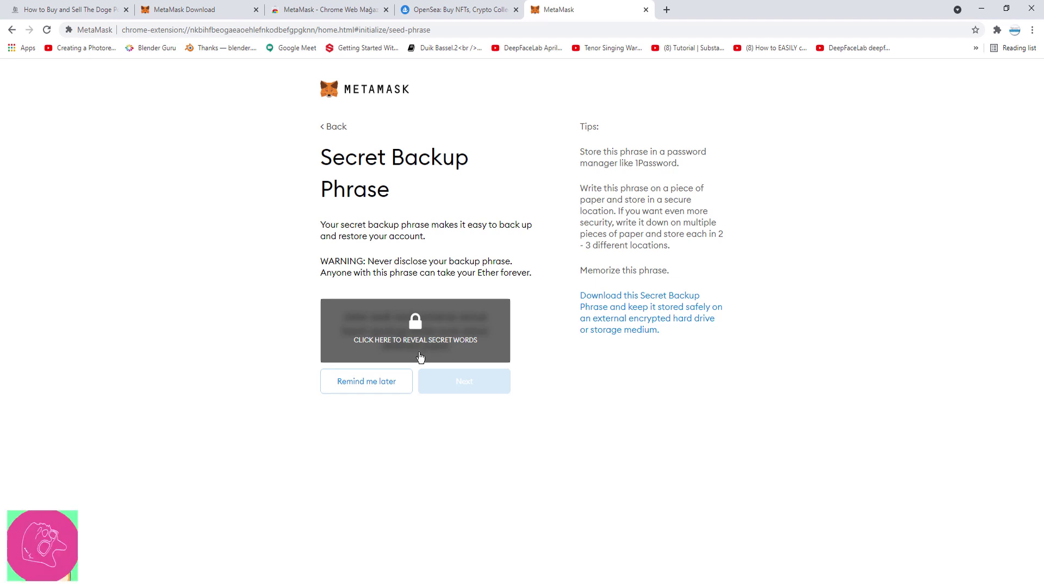
{"action": "left_click", "coordinate": [463, 328]}
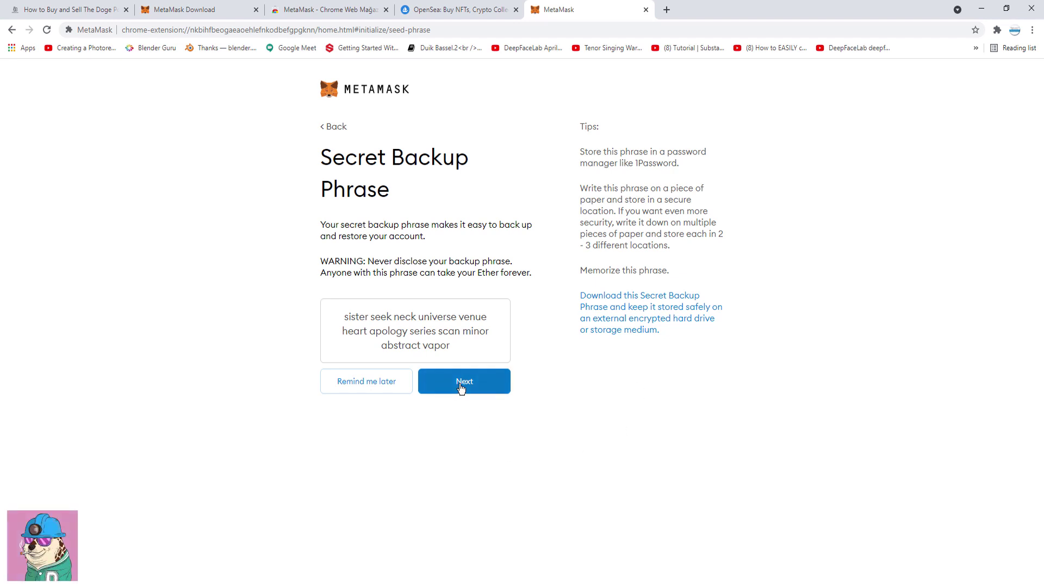
{"action": "left_click", "coordinate": [460, 386]}
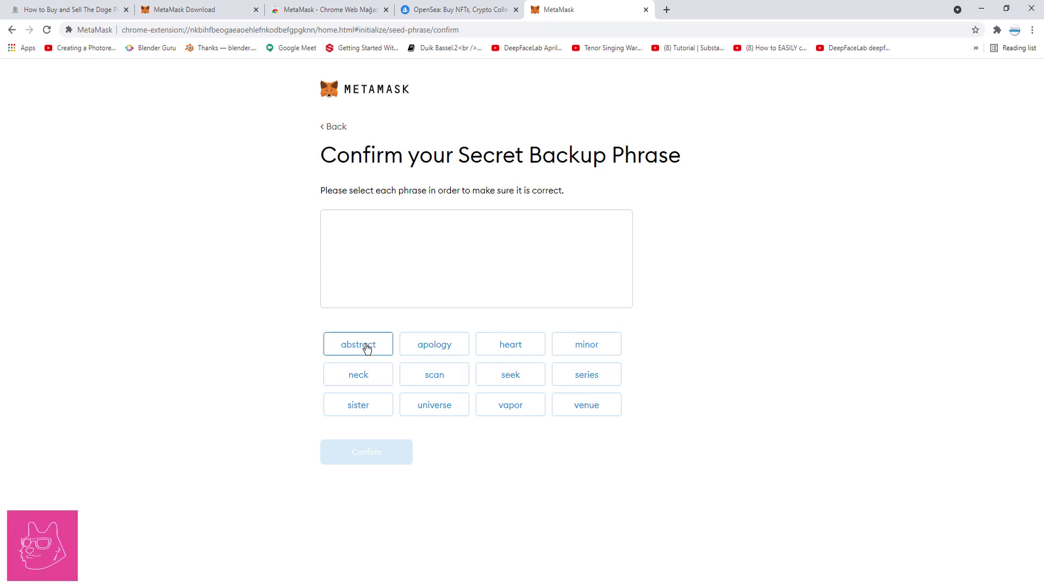
- Select the first six backup-phrase words in order, removing one wrongly placed word
{"action": "left_click", "coordinate": [361, 407]}
{"action": "left_click", "coordinate": [361, 377]}
{"action": "left_click", "coordinate": [366, 380]}
{"action": "left_click", "coordinate": [511, 374]}
{"action": "left_click", "coordinate": [361, 375]}
{"action": "left_click", "coordinate": [436, 405]}
{"action": "left_click", "coordinate": [582, 405]}
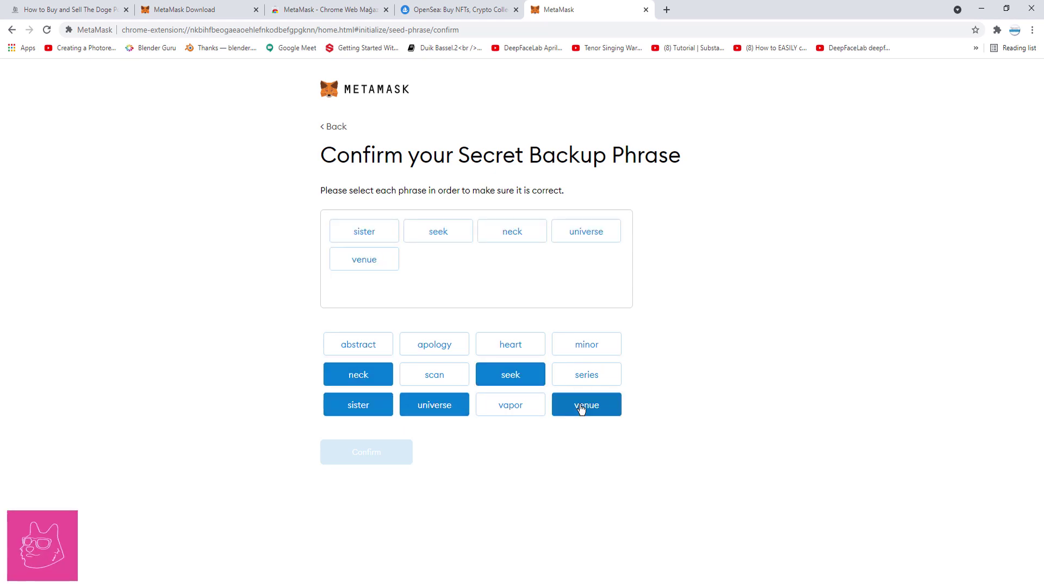
{"action": "left_click", "coordinate": [508, 345]}
- Add the remaining six phrase words, confirm the phrase, and finish setup into Account 1
{"action": "left_click", "coordinate": [435, 344]}
{"action": "left_click", "coordinate": [587, 374]}
{"action": "left_click", "coordinate": [435, 375]}
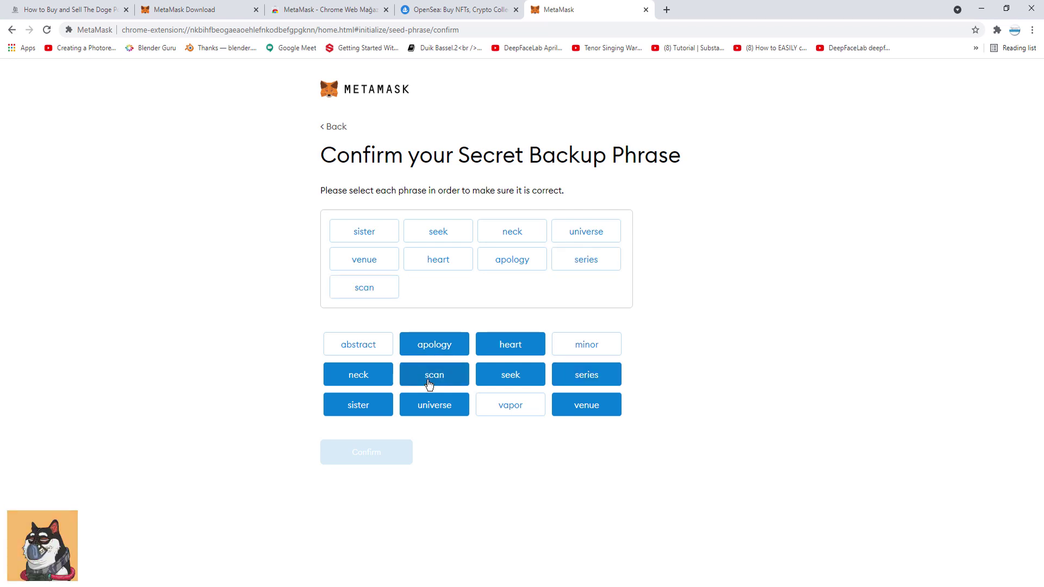
{"action": "left_click", "coordinate": [600, 343]}
{"action": "left_click", "coordinate": [359, 344]}
{"action": "left_click", "coordinate": [510, 405]}
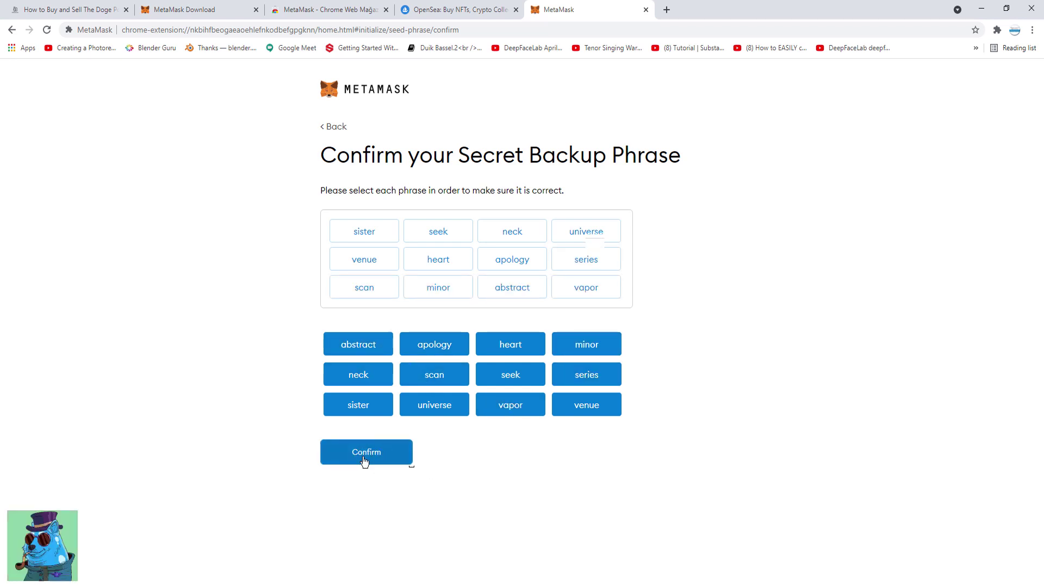
{"action": "left_click", "coordinate": [364, 460]}
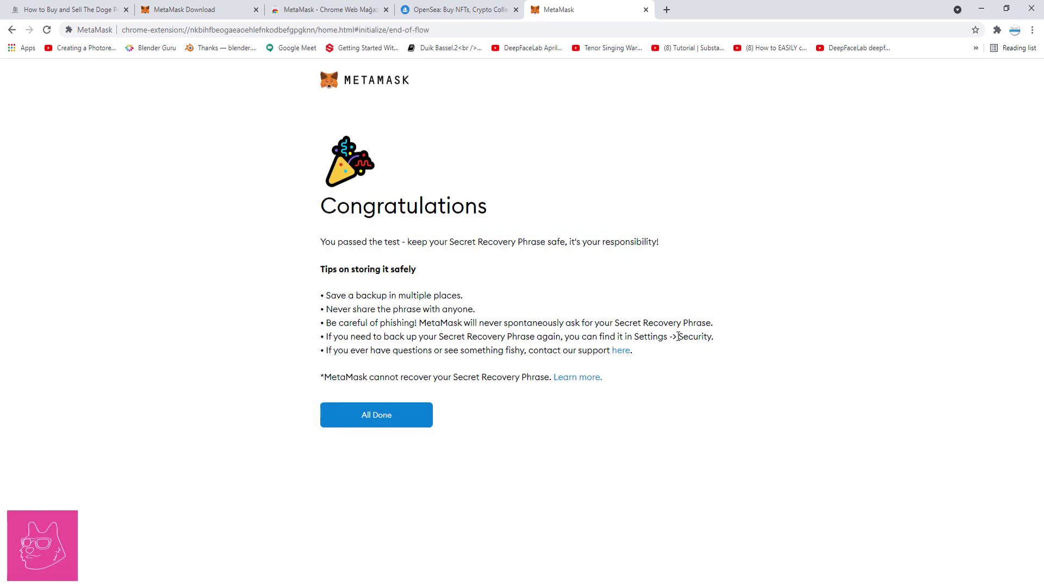
{"action": "left_click", "coordinate": [393, 426]}
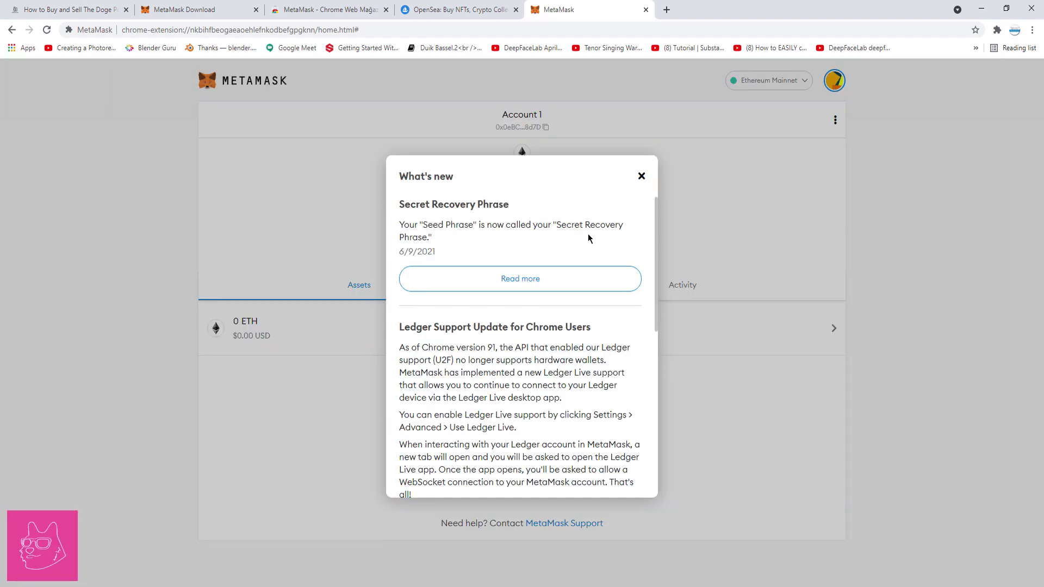
{"action": "scroll", "coordinate": [588, 238], "scroll_direction": "down", "scroll_amount": 7}
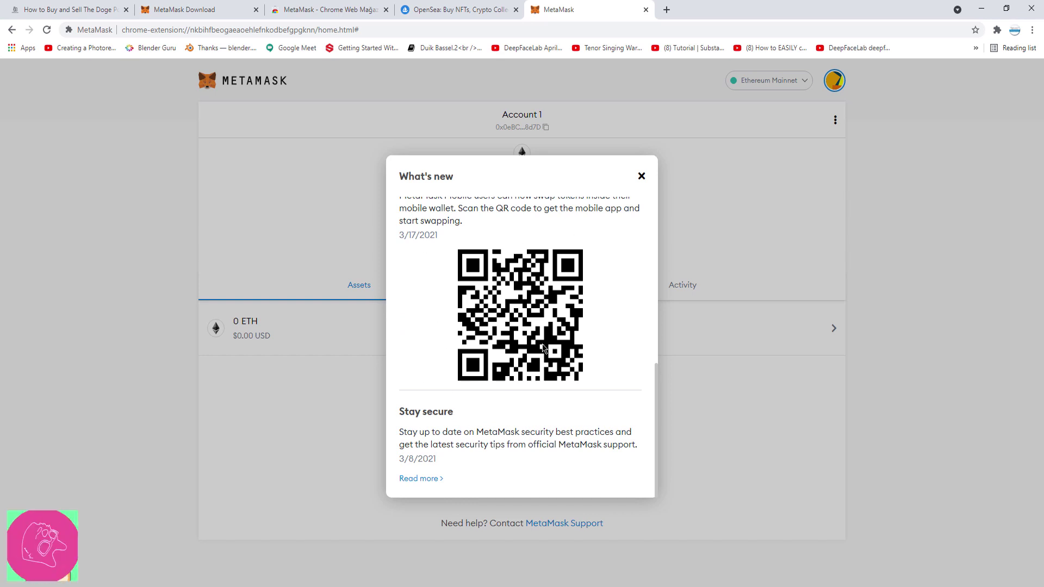
{"action": "scroll", "coordinate": [544, 348], "scroll_direction": "up", "scroll_amount": 7}
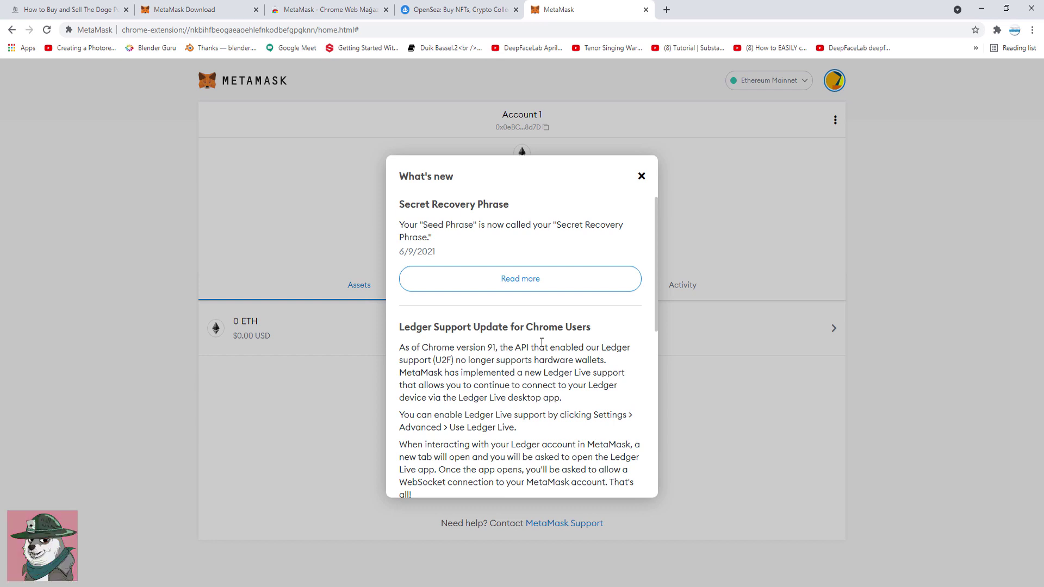
{"action": "scroll", "coordinate": [541, 342], "scroll_direction": "down", "scroll_amount": 5}
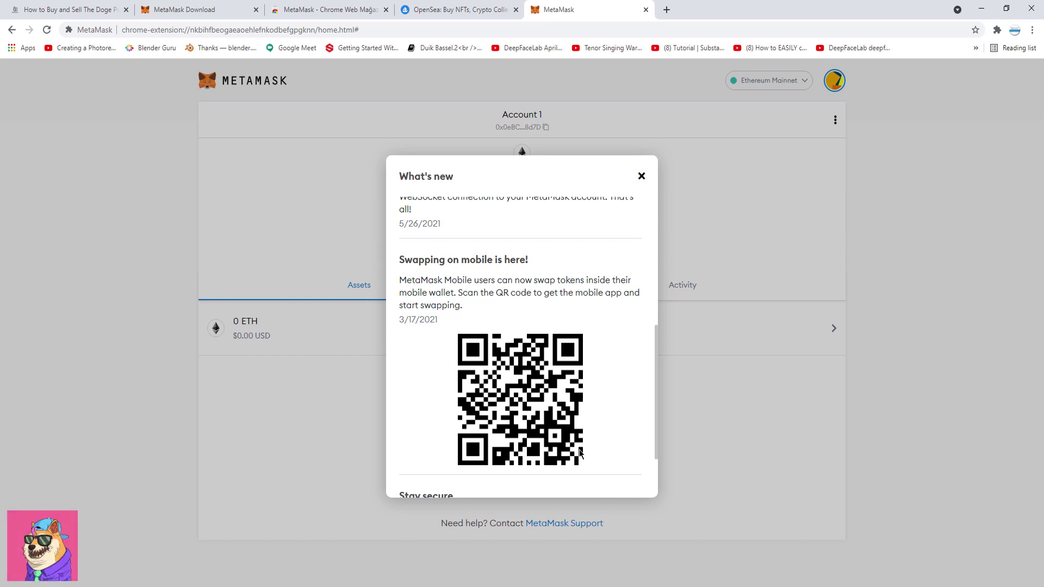
{"action": "scroll", "coordinate": [566, 256], "scroll_direction": "up", "scroll_amount": 5}
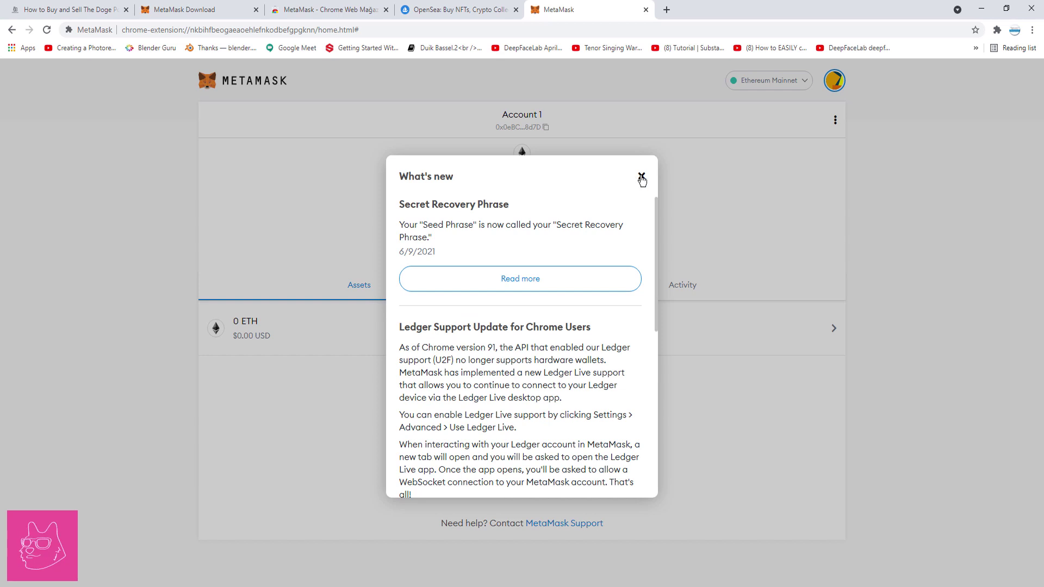
- Dismiss the What's new notice and open the MetaMask extension popup
{"action": "left_click", "coordinate": [641, 177]}
{"action": "left_click", "coordinate": [997, 29]}
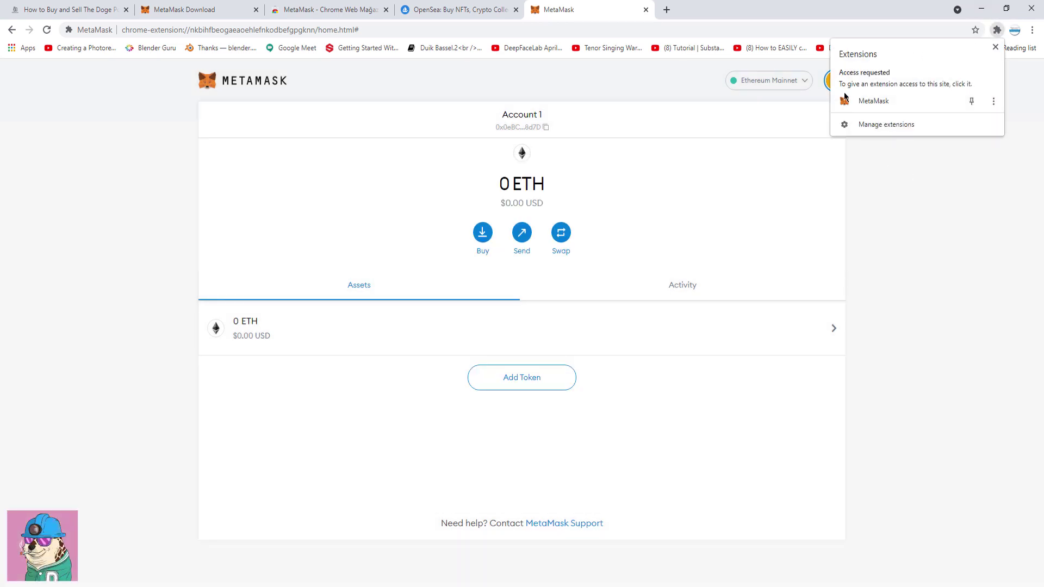
{"action": "left_click", "coordinate": [903, 102]}
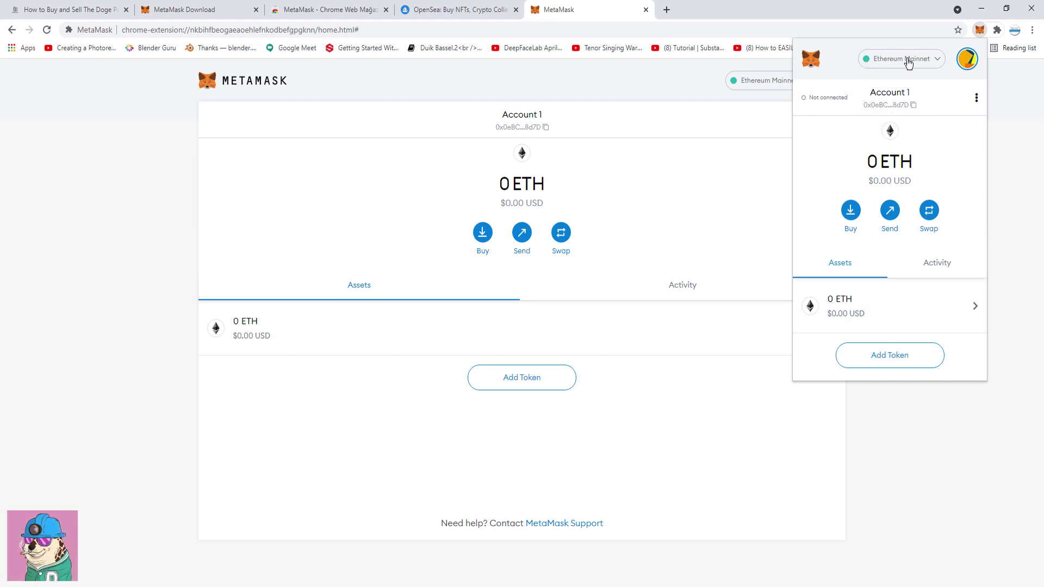
- Keep the network on Ethereum Mainnet and copy Account 1's wallet address
{"action": "left_click", "coordinate": [938, 59]}
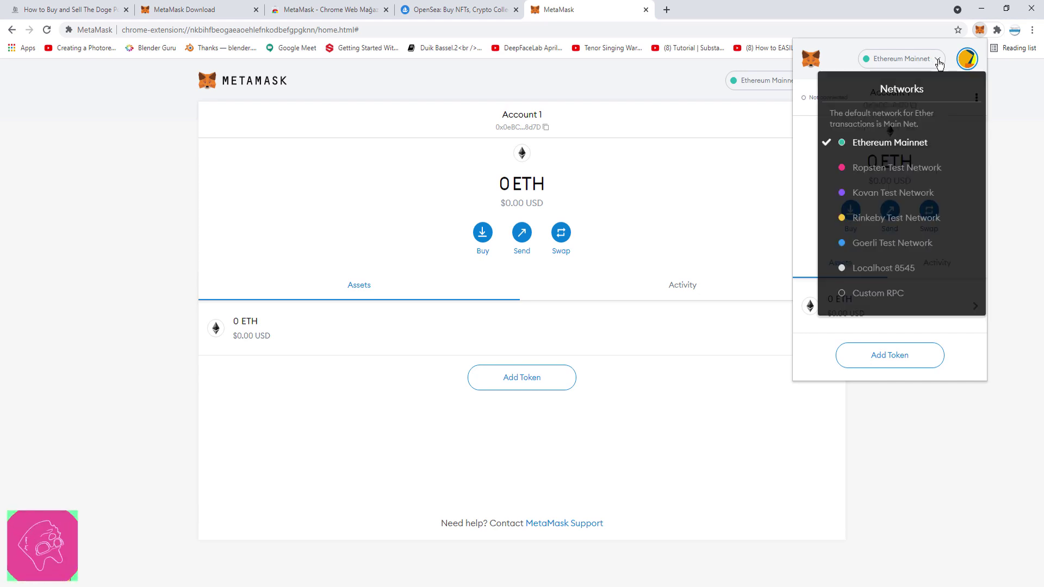
{"action": "left_click", "coordinate": [859, 148]}
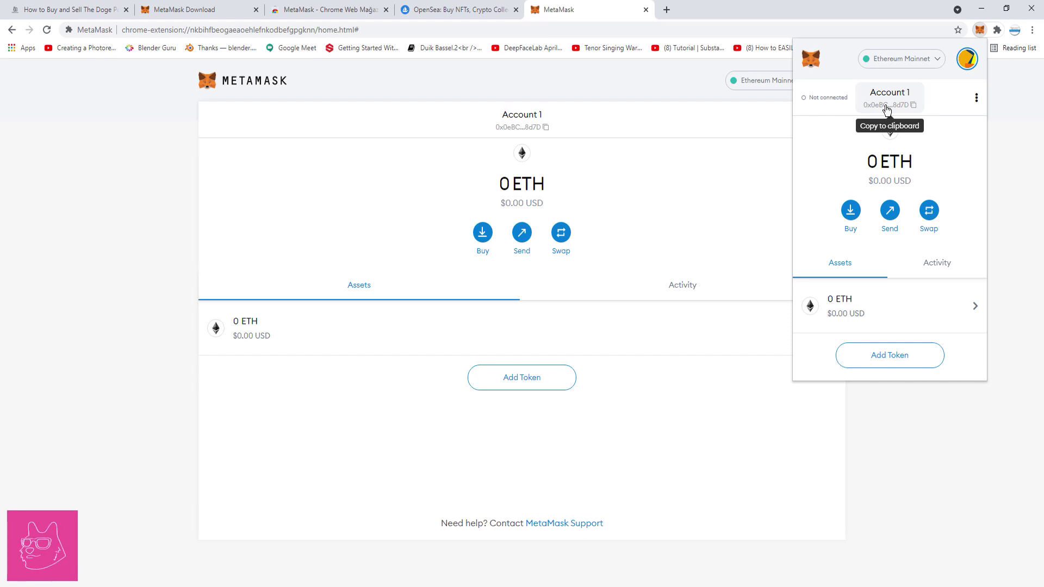
{"action": "left_click", "coordinate": [886, 111]}
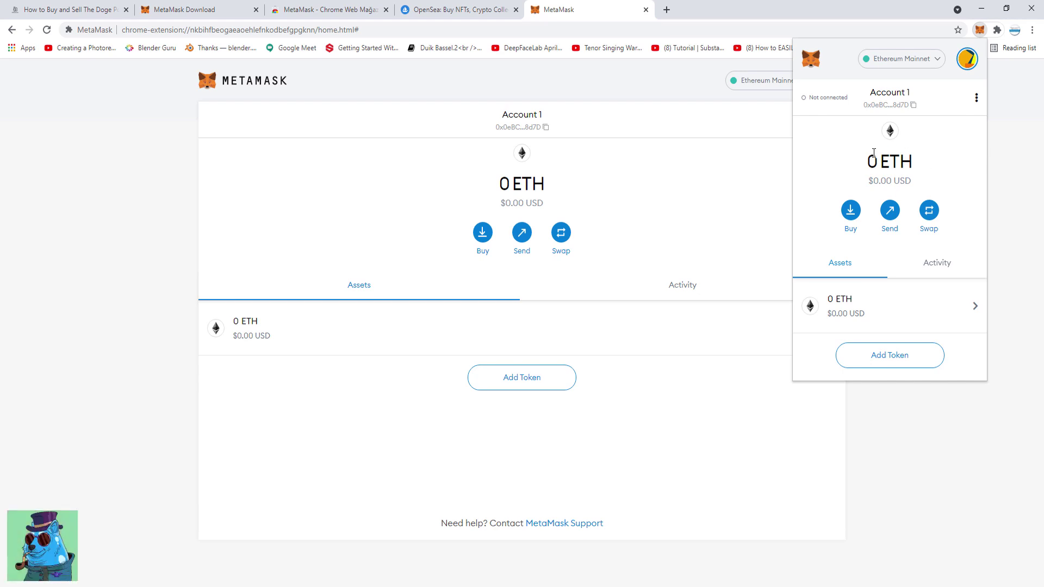
{"action": "mouse_move", "coordinate": [874, 152]}
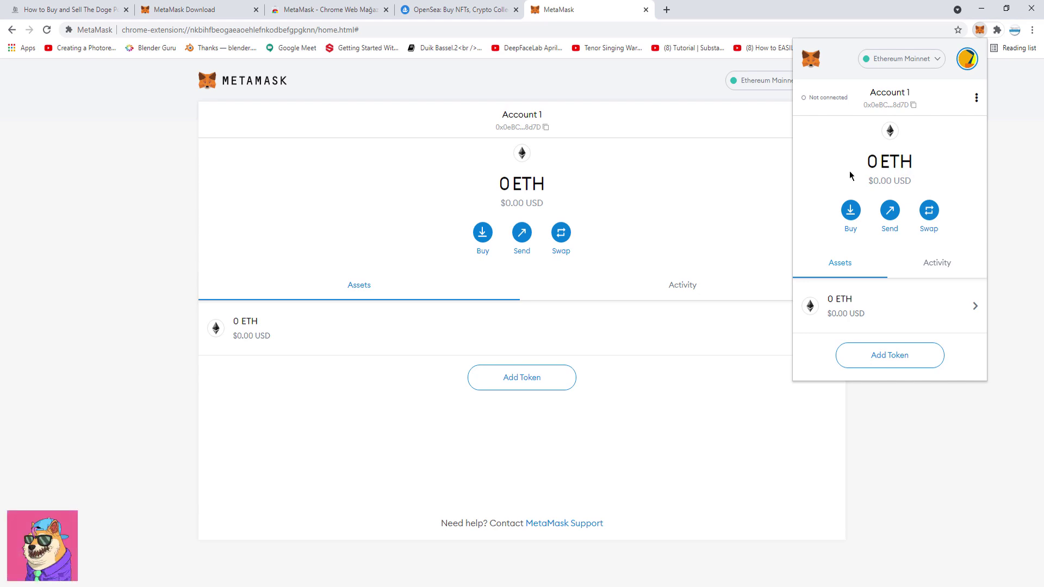
- Start a $1000 ETH purchase through Wyre, accepting the debit authorization and choosing card payment
{"action": "left_click", "coordinate": [851, 215]}
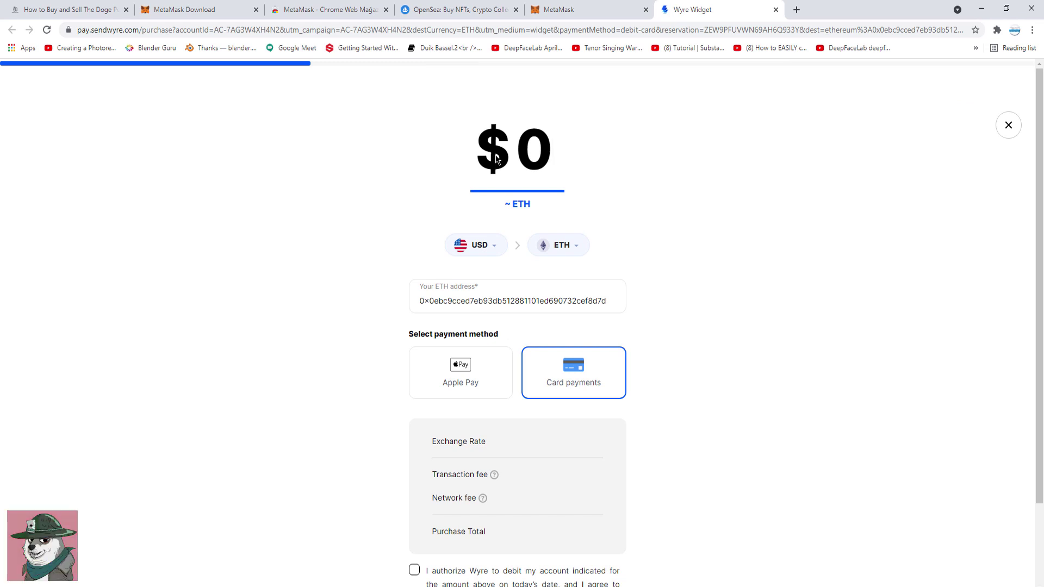
{"action": "type", "text": "100"}
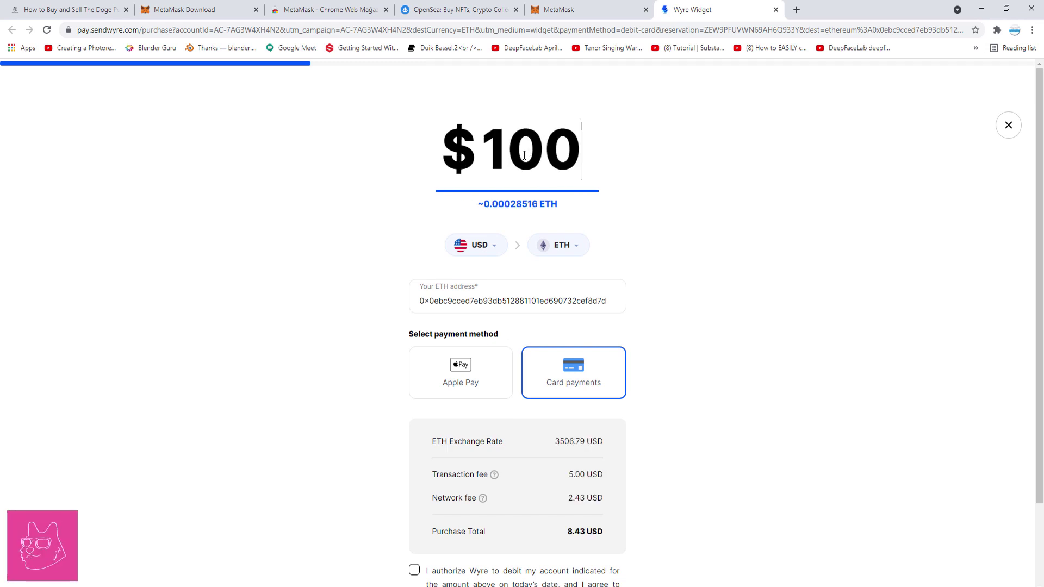
{"action": "type", "text": "0"}
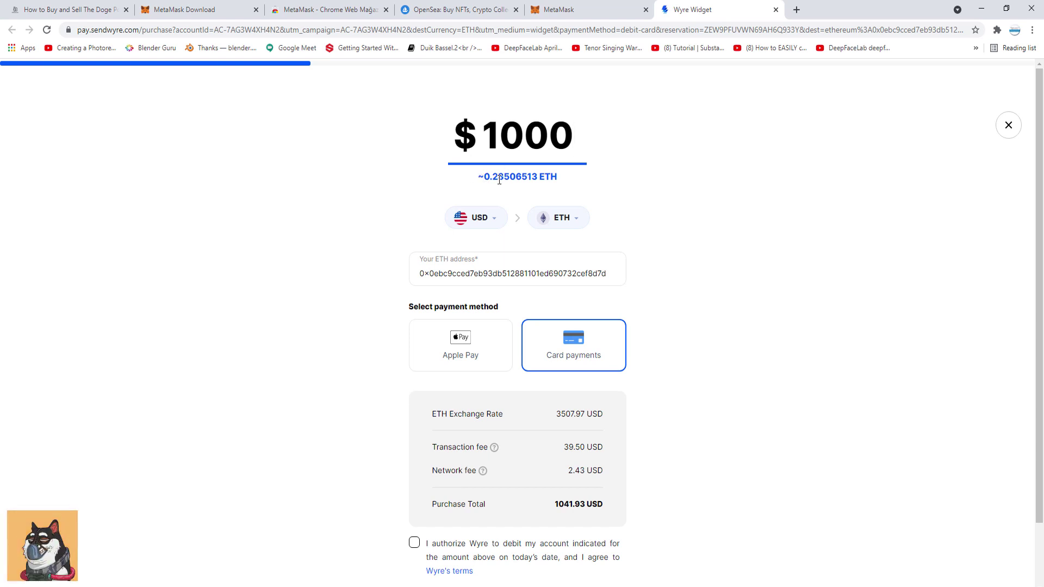
{"action": "left_click", "coordinate": [414, 544]}
{"action": "left_click", "coordinate": [560, 350]}
- Continue to the Wyre payment details form, then close the Wyre tab
{"action": "scroll", "coordinate": [686, 357], "scroll_direction": "down", "scroll_amount": 2}
{"action": "left_click", "coordinate": [510, 564]}
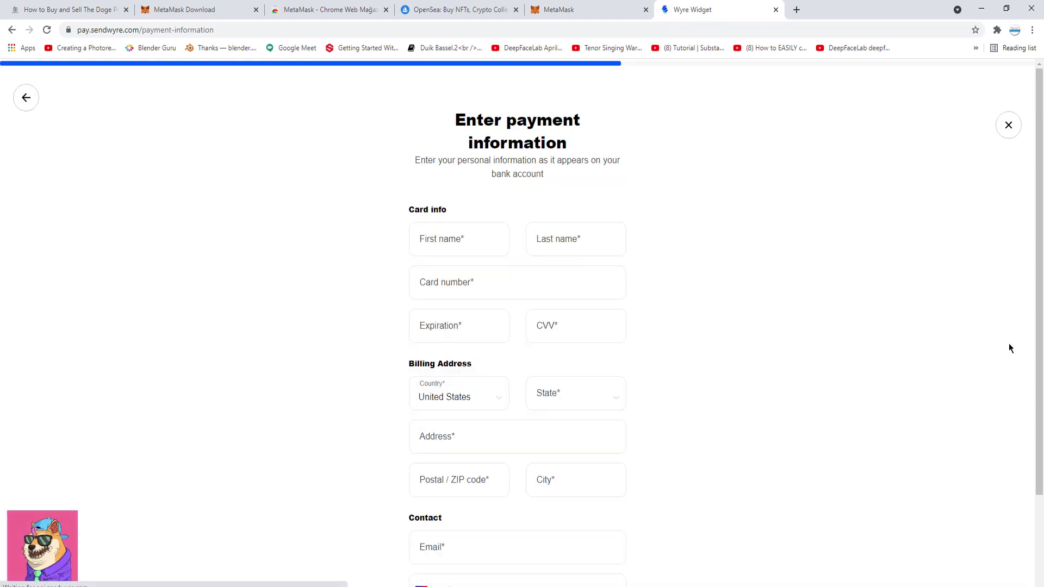
{"action": "scroll", "coordinate": [501, 214], "scroll_direction": "down", "scroll_amount": 2}
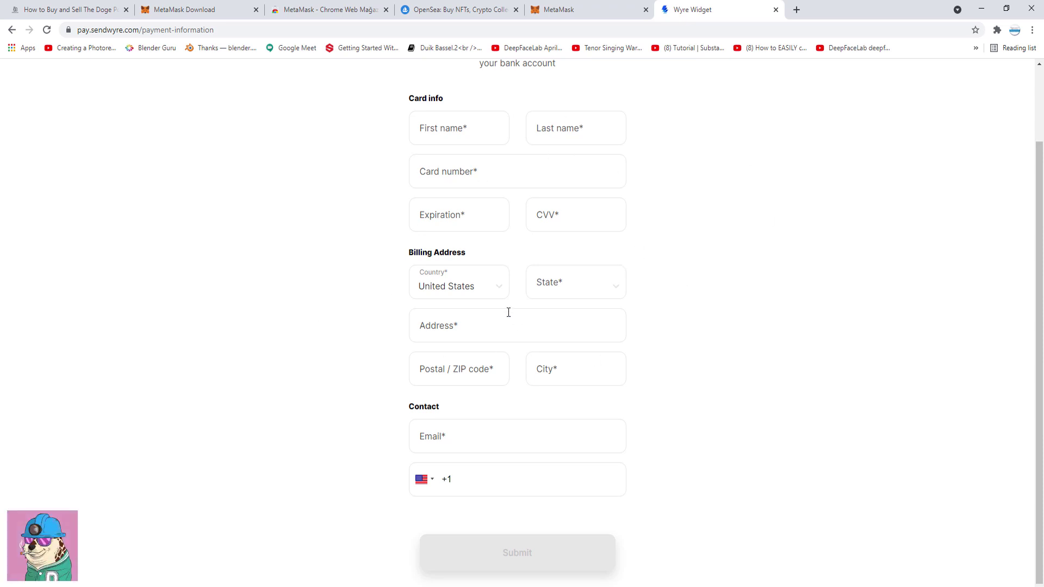
{"action": "scroll", "coordinate": [569, 315], "scroll_direction": "up", "scroll_amount": 2}
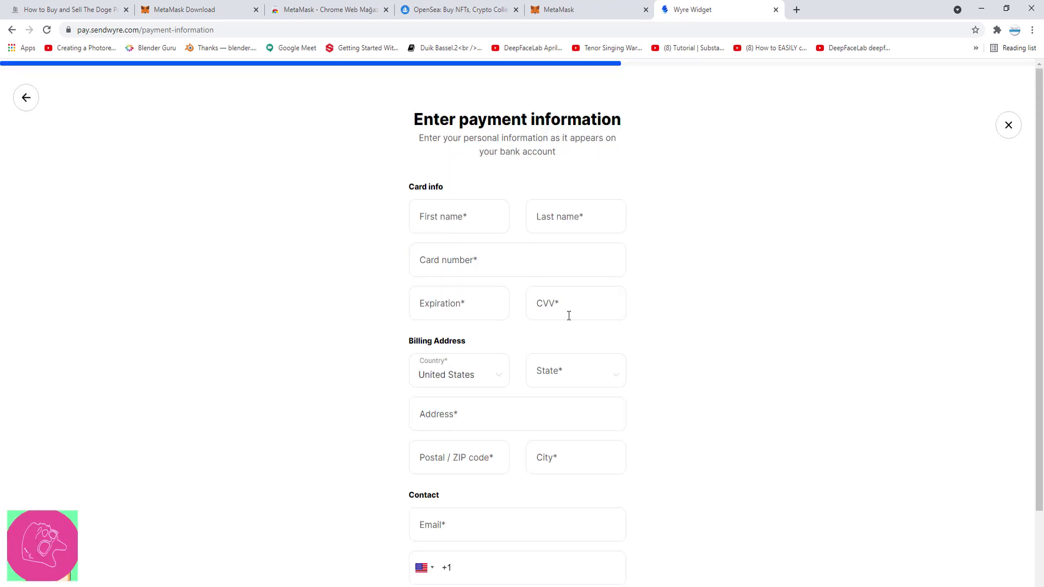
{"action": "left_click", "coordinate": [775, 10]}
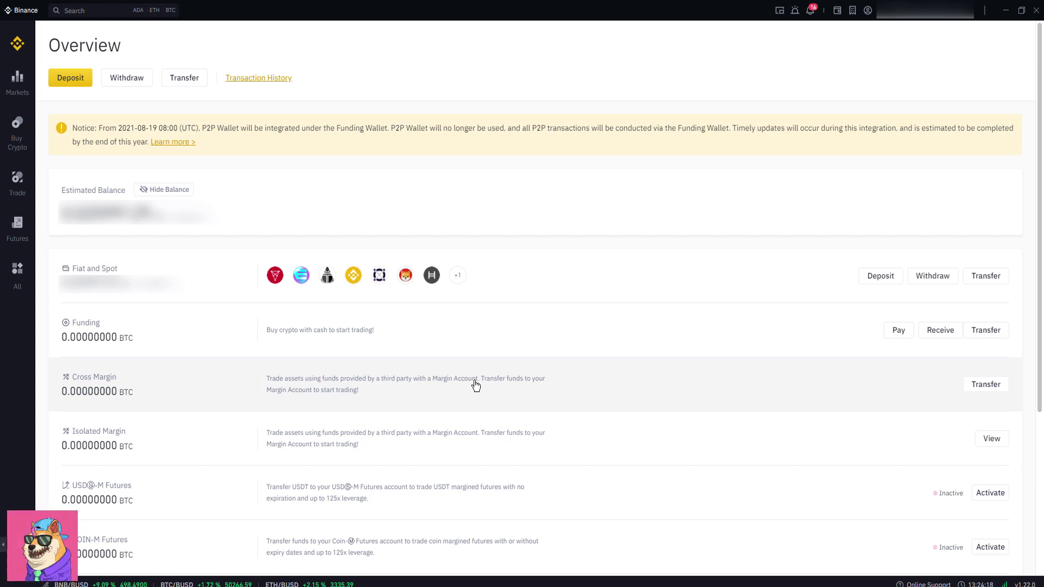
- Set up a Binance withdrawal of 1 ETH, picking Ethereum via the coin search
{"action": "left_click", "coordinate": [132, 79]}
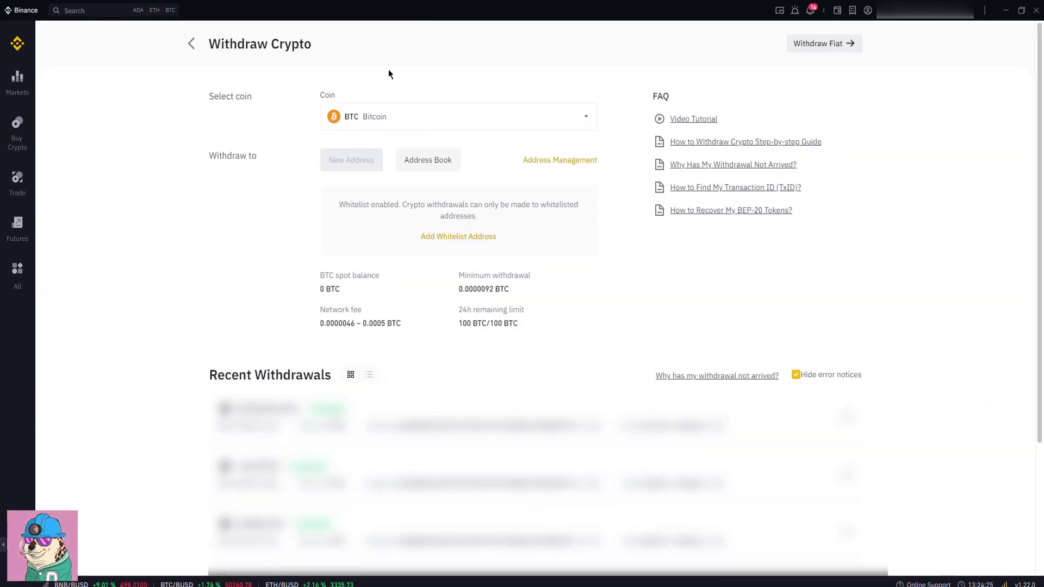
{"action": "left_click", "coordinate": [389, 121]}
{"action": "left_click", "coordinate": [513, 216]}
{"action": "type", "text": "eth"}
{"action": "left_click", "coordinate": [492, 367]}
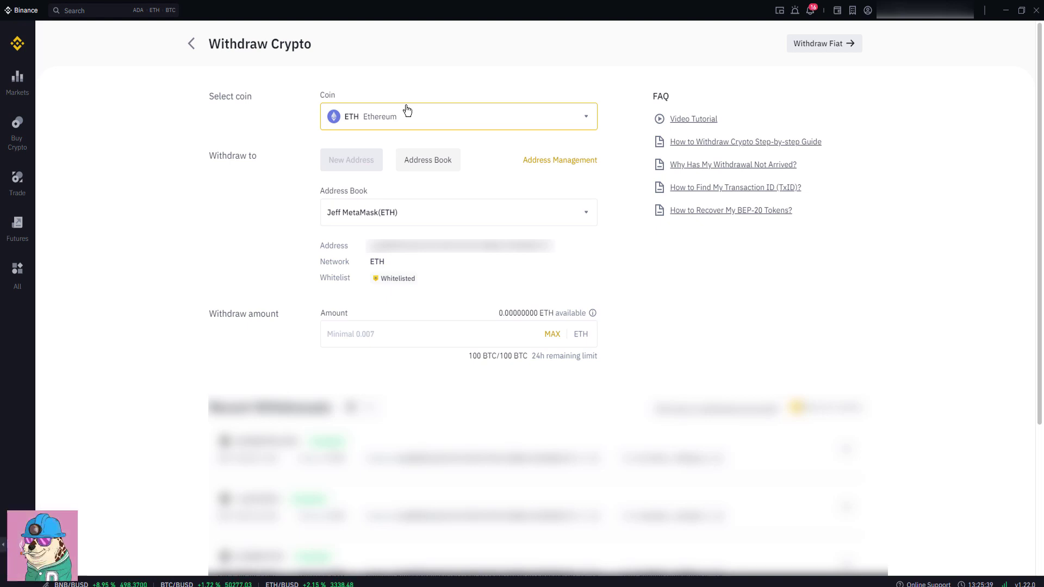
{"action": "left_click", "coordinate": [338, 335]}
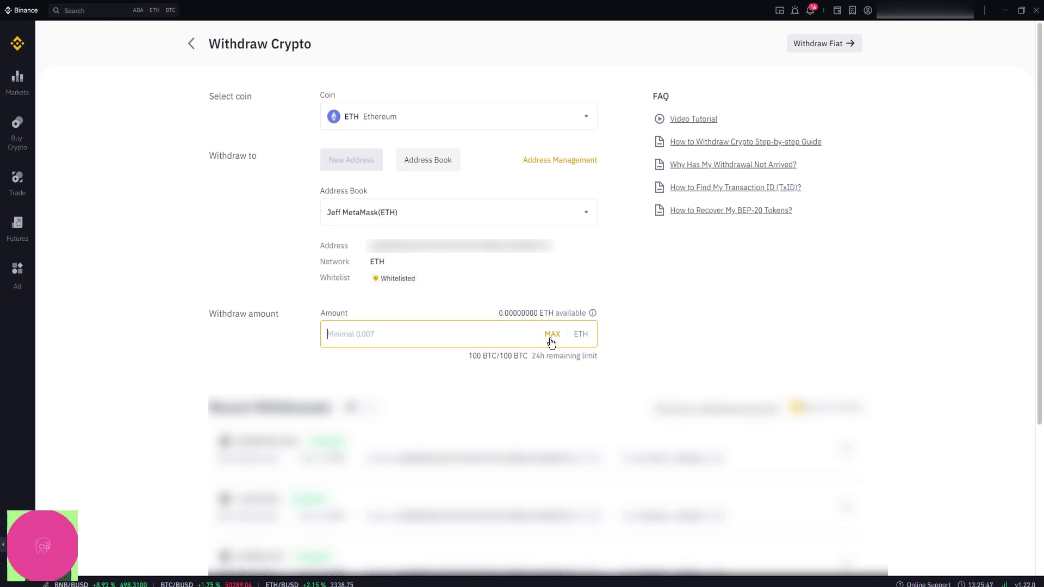
{"action": "type", "text": "1"}
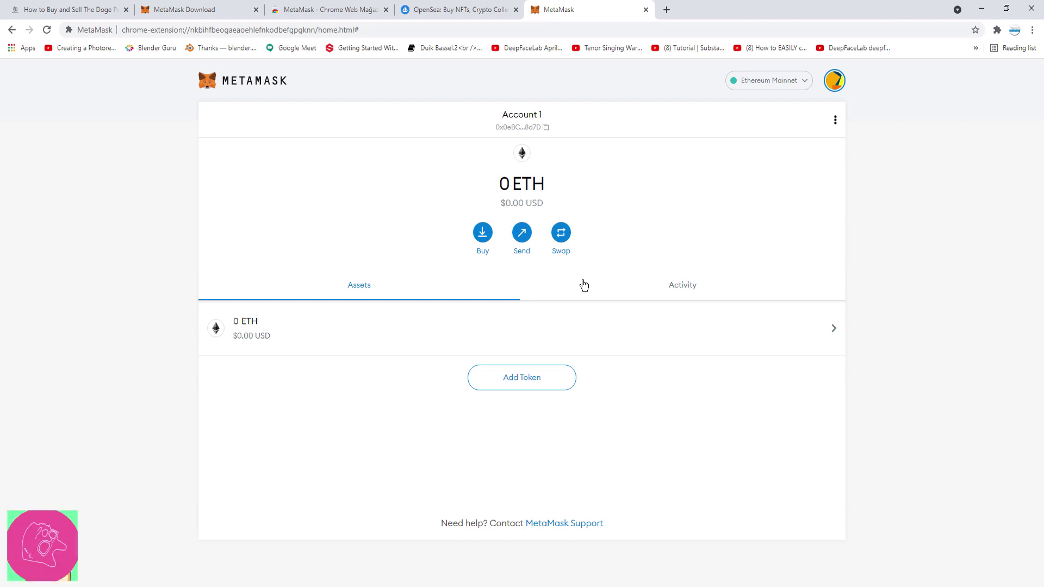
- Switch to the OpenSea homepage tab
{"action": "left_click", "coordinate": [428, 10]}
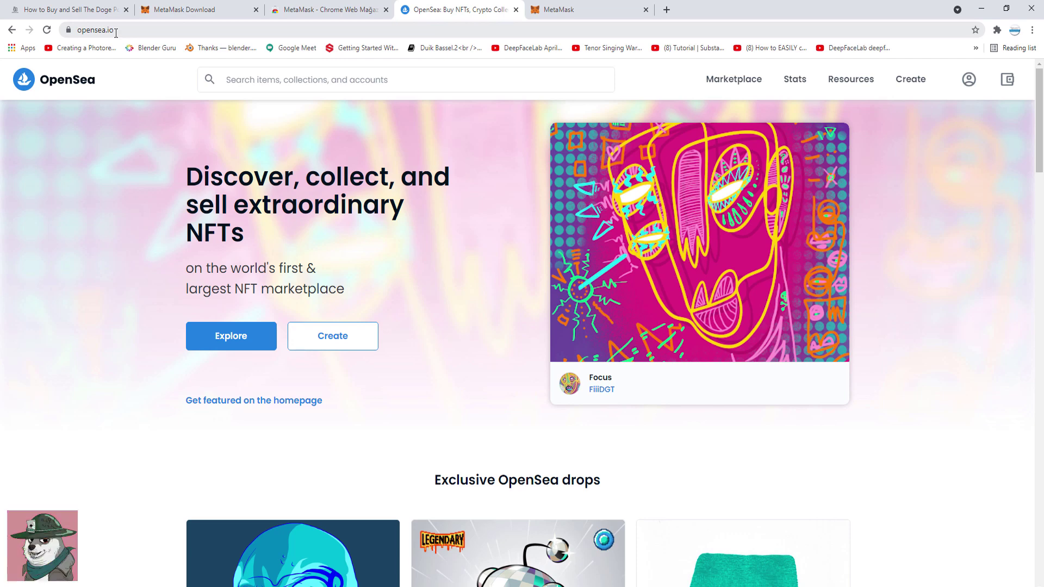
- Pick MetaMask in OpenSea's wallet options, closing the MetaMask download page it opens
{"action": "left_click", "coordinate": [1008, 80]}
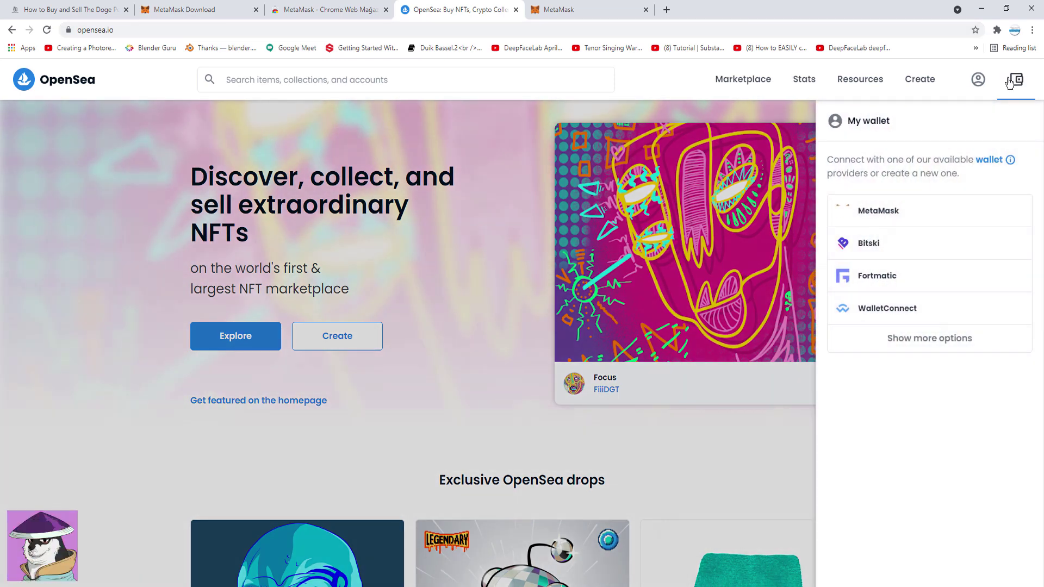
{"action": "left_click", "coordinate": [885, 215]}
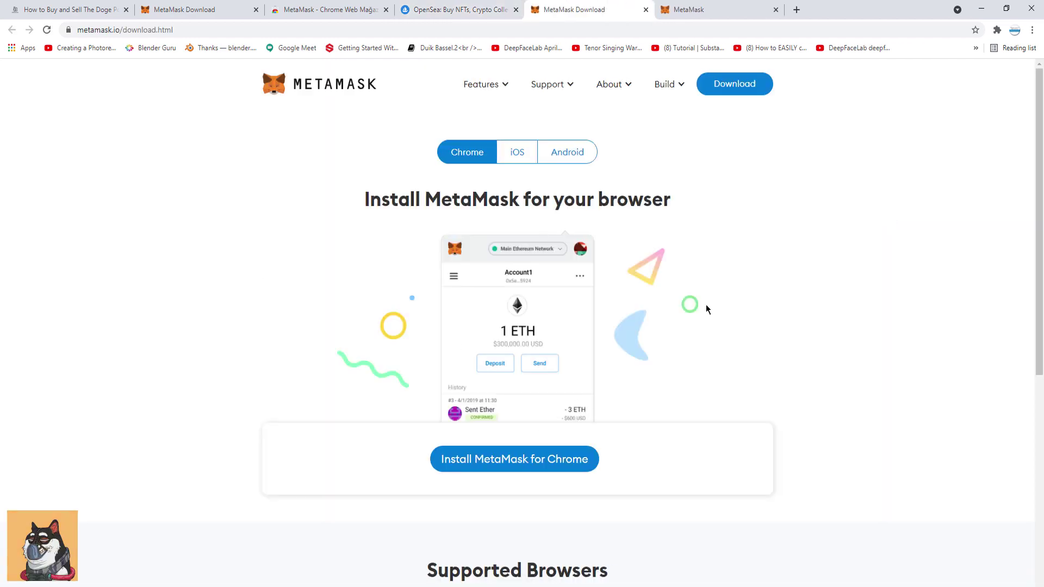
{"action": "left_click", "coordinate": [647, 10]}
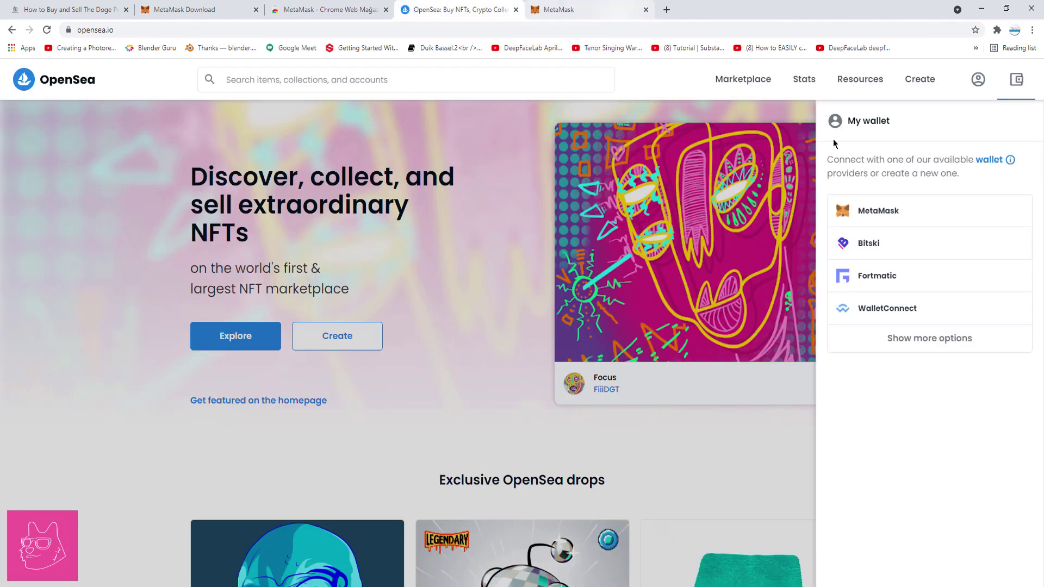
{"action": "left_click", "coordinate": [668, 76]}
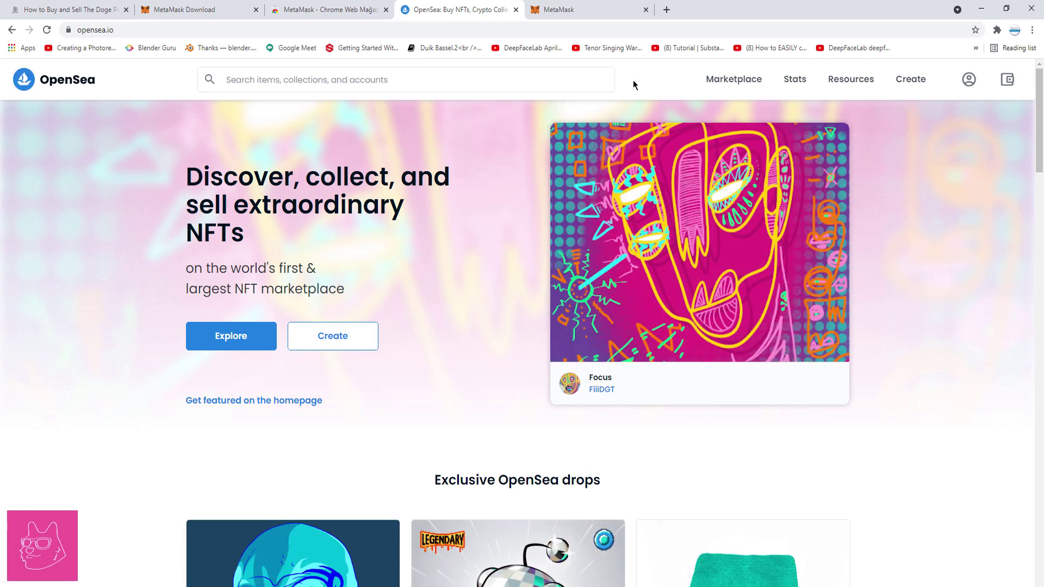
- Choose MetaMask again, keep Account 1 selected, and approve connecting it to OpenSea
{"action": "left_click", "coordinate": [1008, 80]}
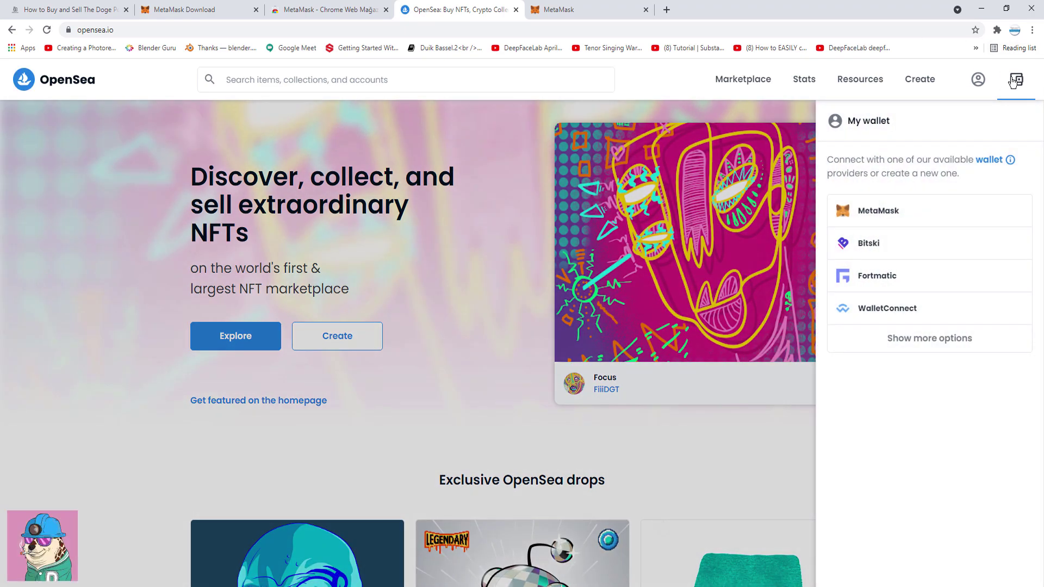
{"action": "left_click", "coordinate": [877, 214]}
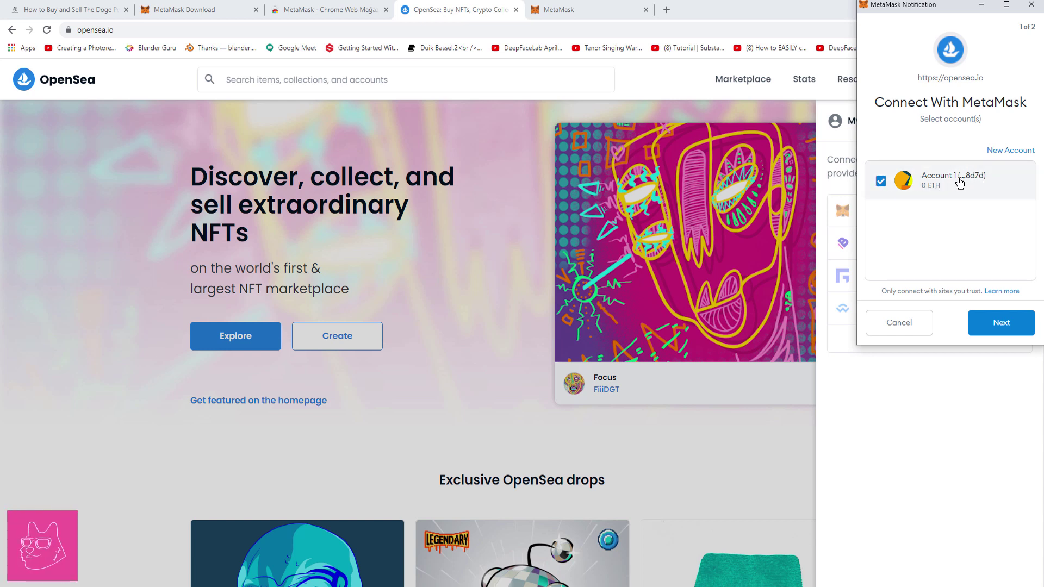
{"action": "left_click", "coordinate": [979, 181]}
{"action": "left_click", "coordinate": [979, 181]}
{"action": "left_click", "coordinate": [1000, 326]}
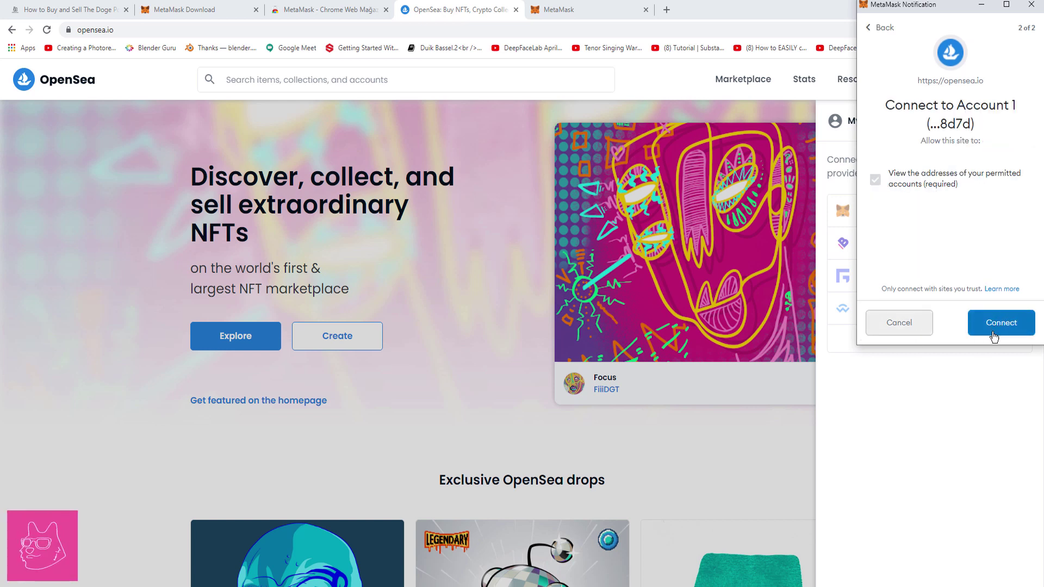
{"action": "left_click", "coordinate": [1002, 327]}
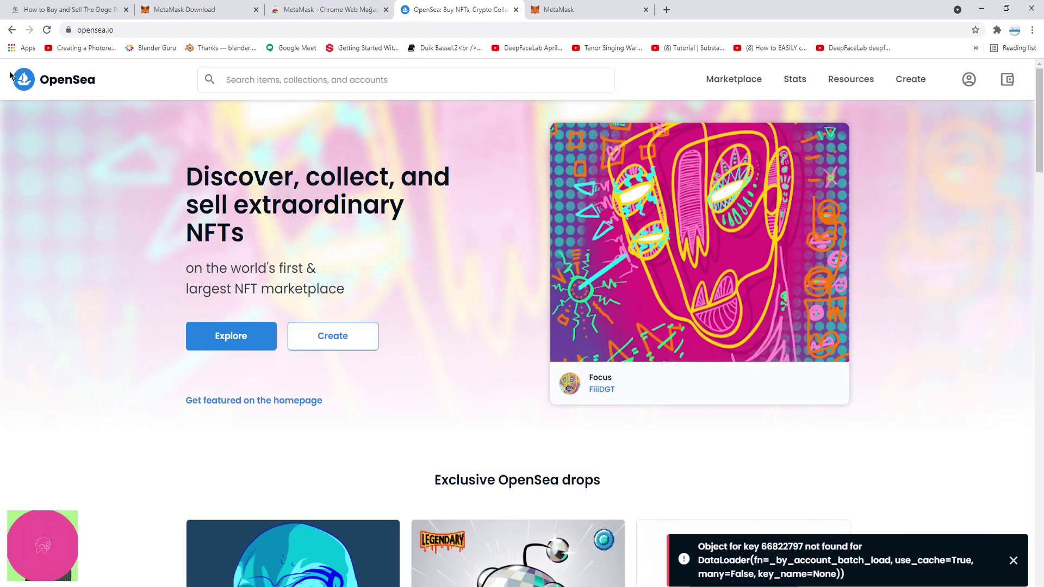
- Open My Profile from the profile menu and sign in to OpenSea with the wallet
{"action": "mouse_move", "coordinate": [968, 79]}
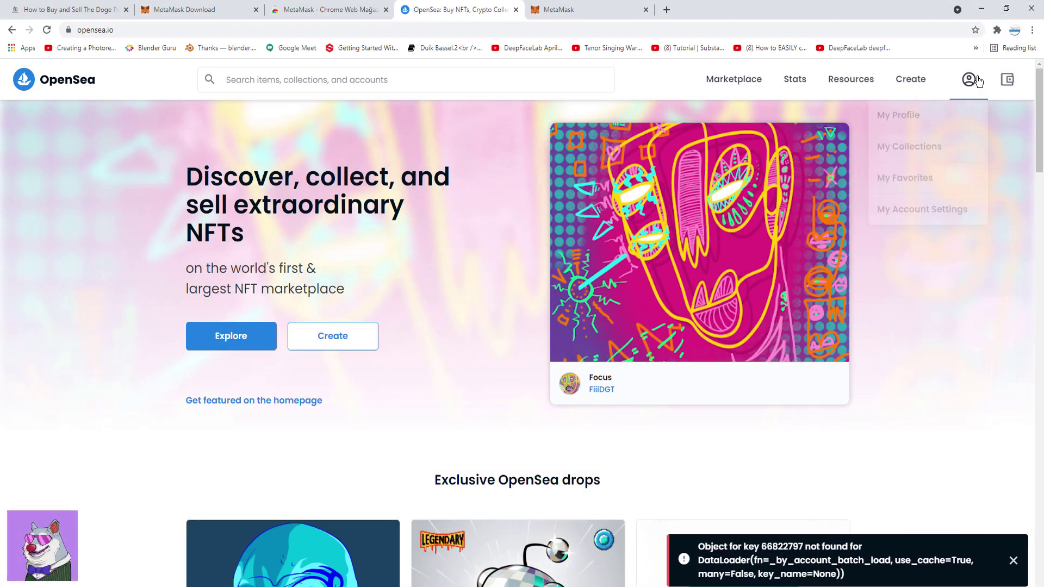
{"action": "left_click", "coordinate": [927, 113]}
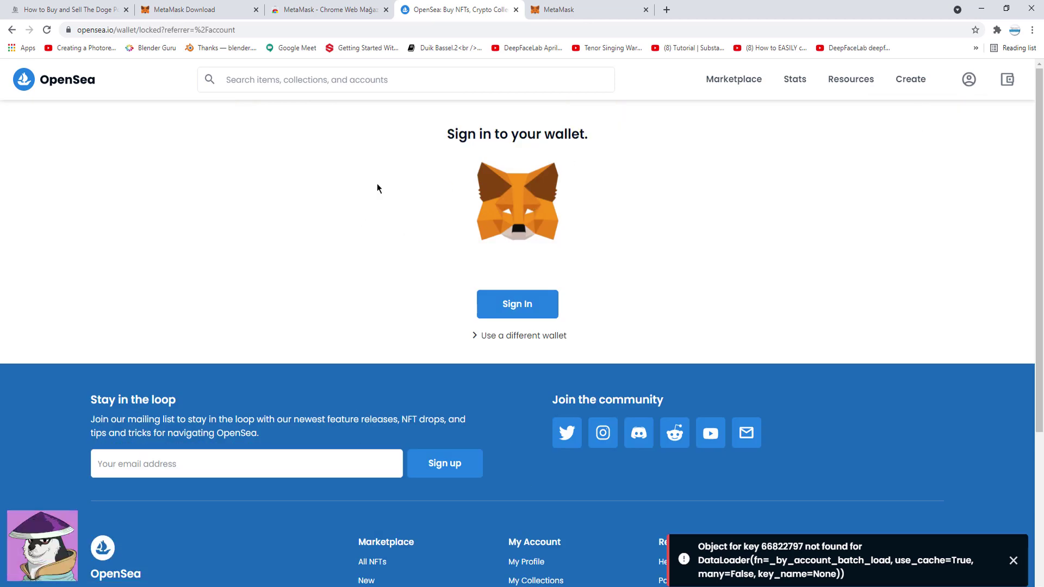
{"action": "left_click", "coordinate": [513, 308]}
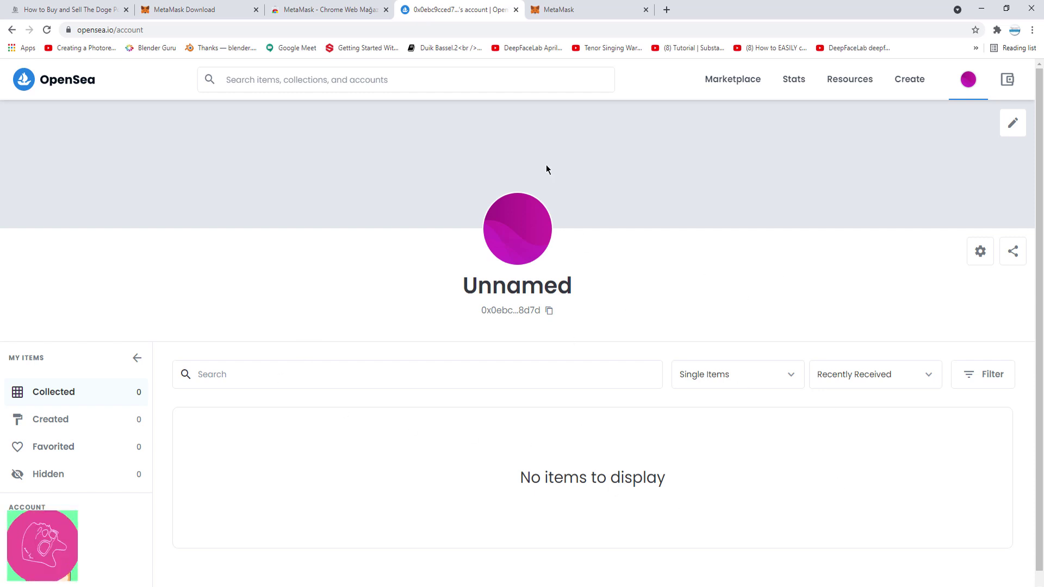
- Search OpenSea for 'doge pound' and open The Doge Pound collection
{"action": "left_click", "coordinate": [319, 81]}
{"action": "type", "text": "dog"}
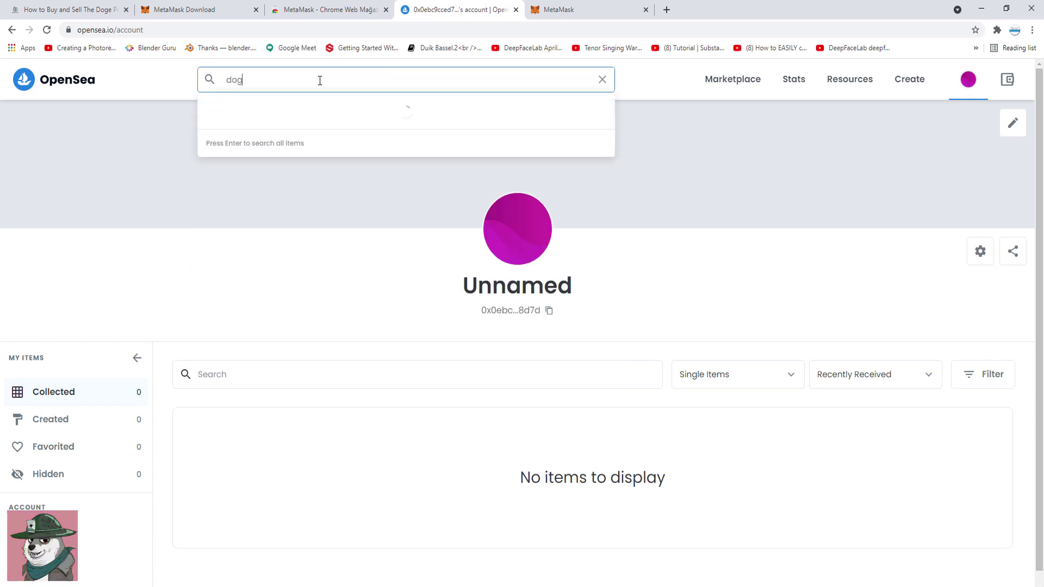
{"action": "type", "text": "e pound"}
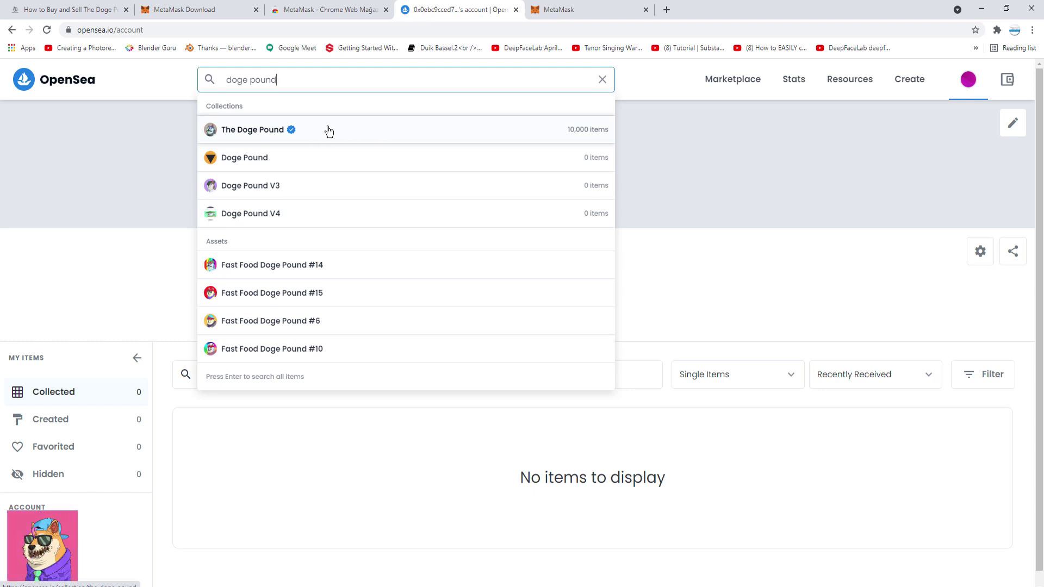
{"action": "mouse_move", "coordinate": [291, 135]}
{"action": "left_click", "coordinate": [256, 132]}
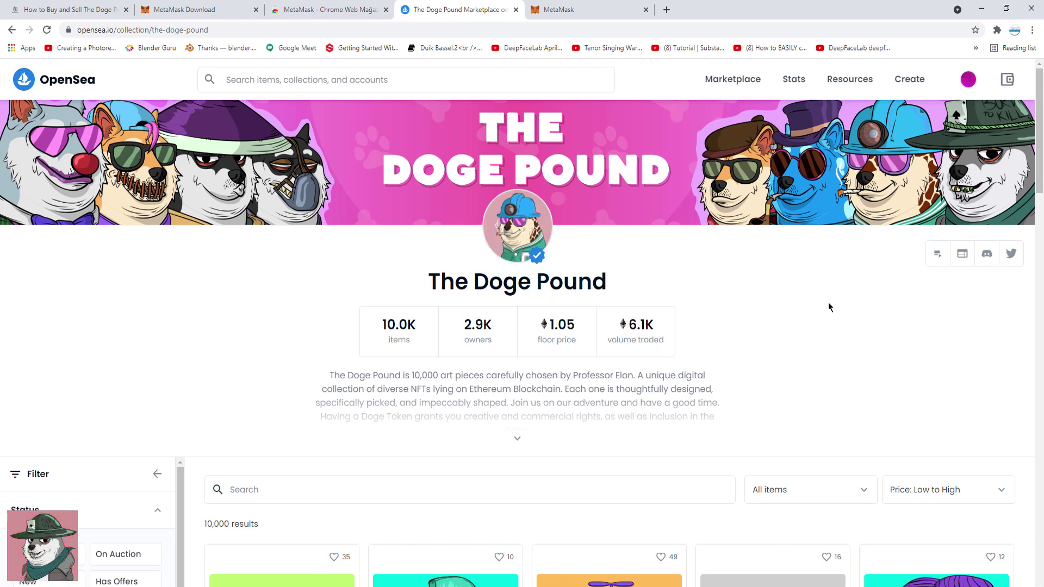
- Sort the collection by Price: Low to High and filter to Buy Now items
{"action": "scroll", "coordinate": [907, 322], "scroll_direction": "down", "scroll_amount": 3}
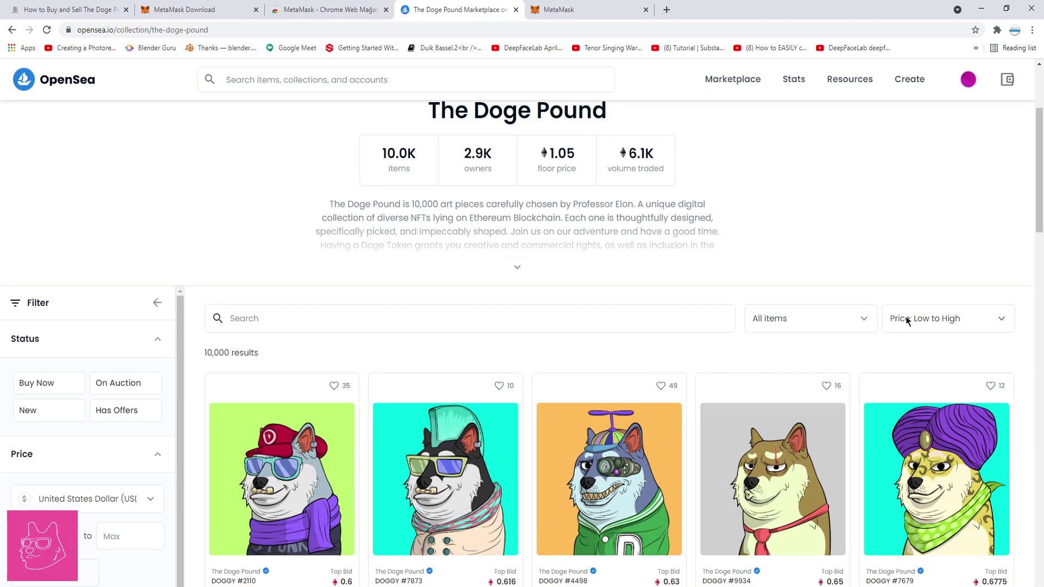
{"action": "left_click", "coordinate": [935, 322]}
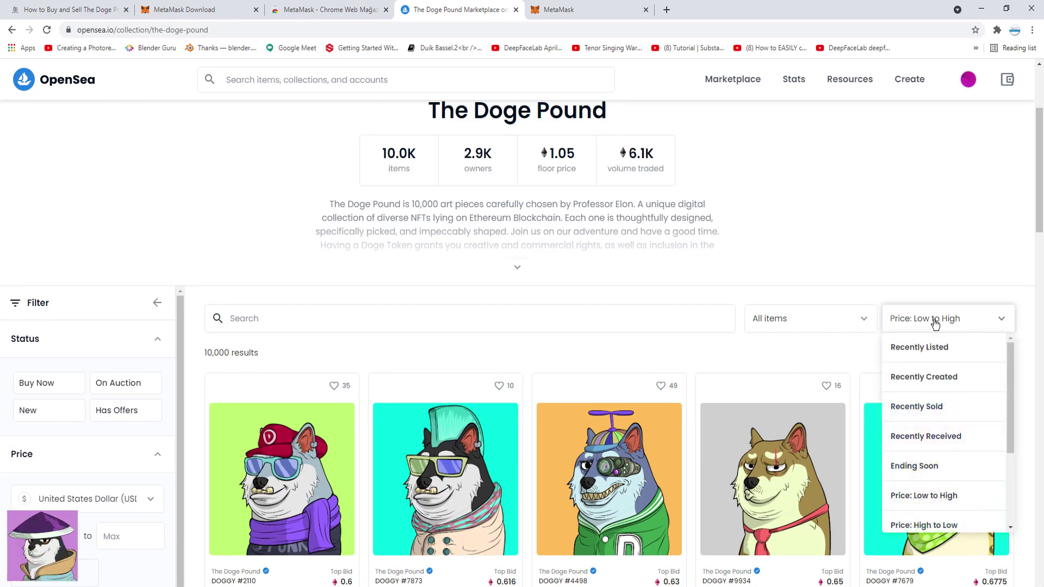
{"action": "left_click", "coordinate": [931, 501]}
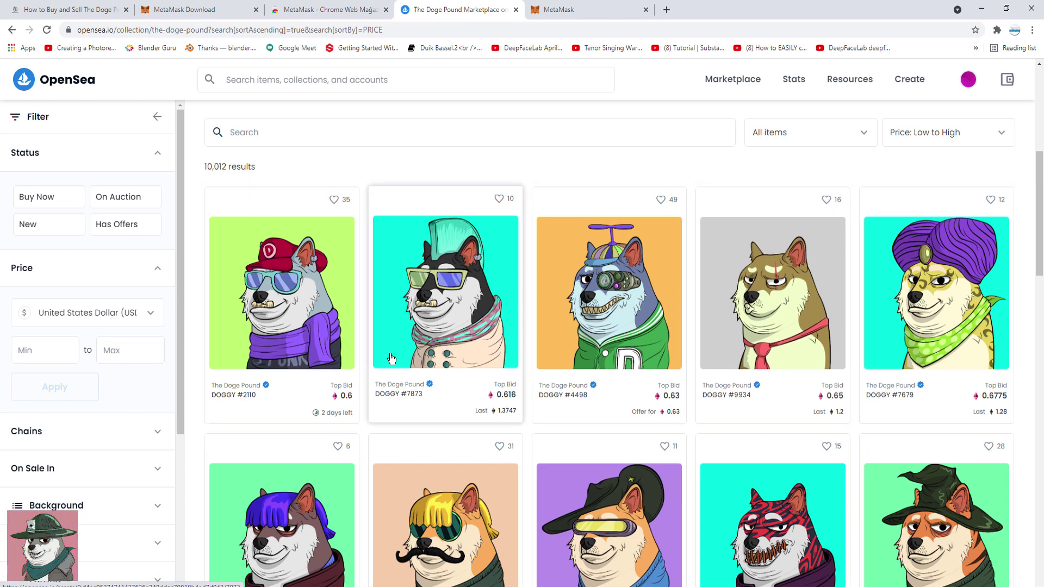
{"action": "left_click", "coordinate": [36, 204]}
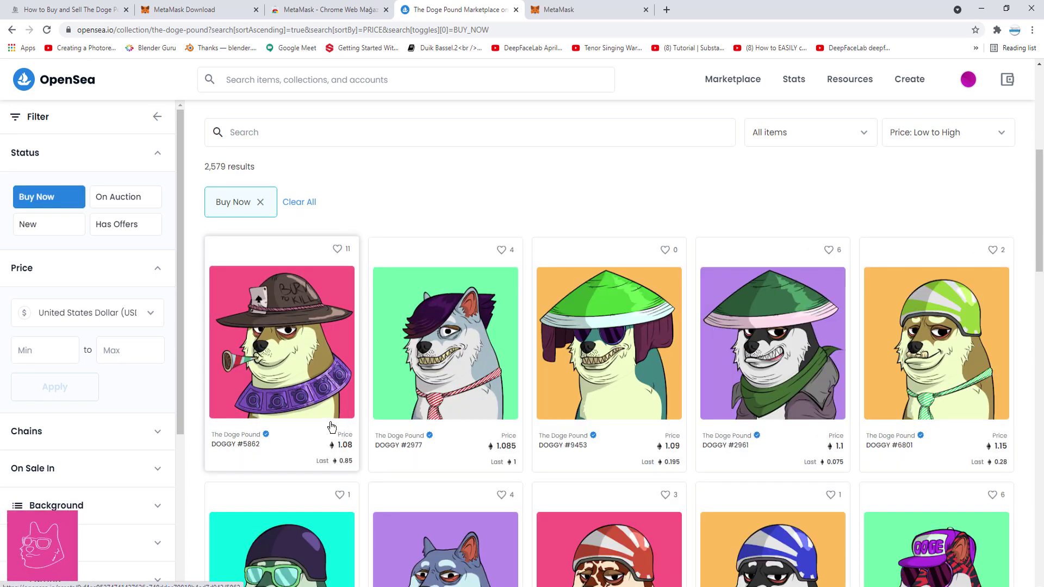
- Open DOGGY #5862 at 1.08 ETH and review its properties, offers and trading history
{"action": "left_click", "coordinate": [283, 354]}
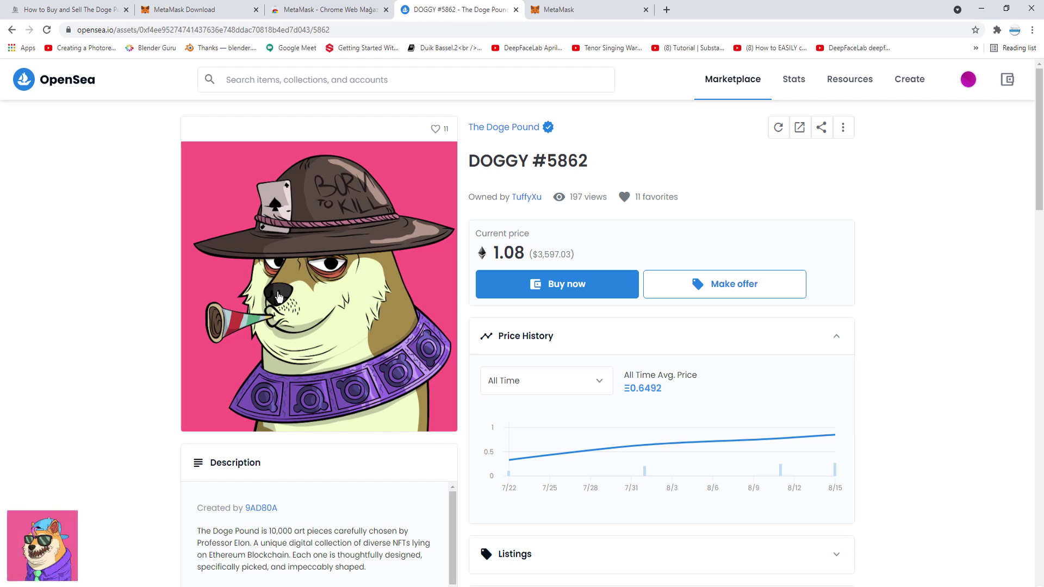
{"action": "scroll", "coordinate": [356, 340], "scroll_direction": "down", "scroll_amount": 5}
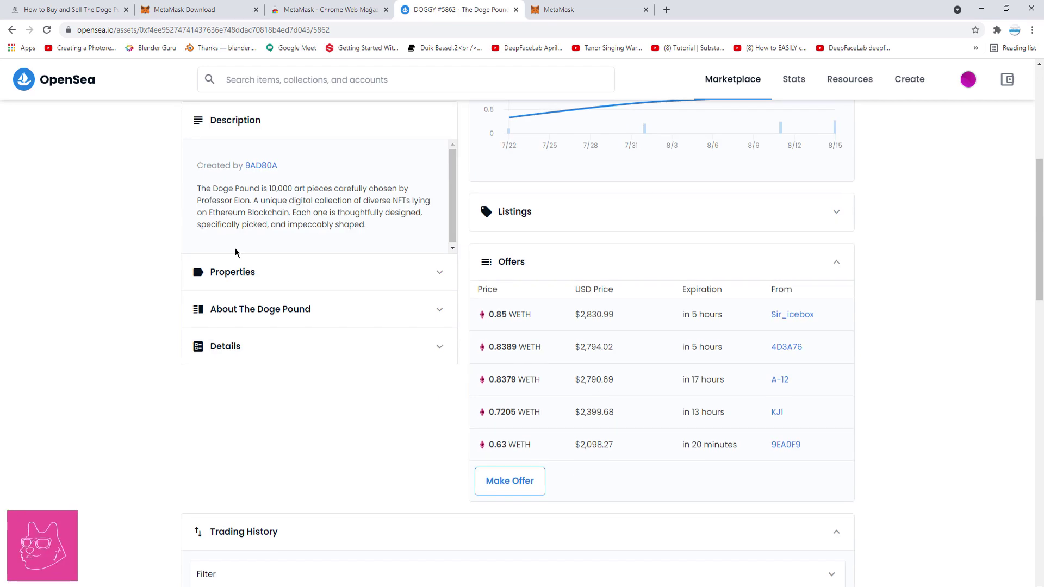
{"action": "left_click", "coordinate": [241, 283]}
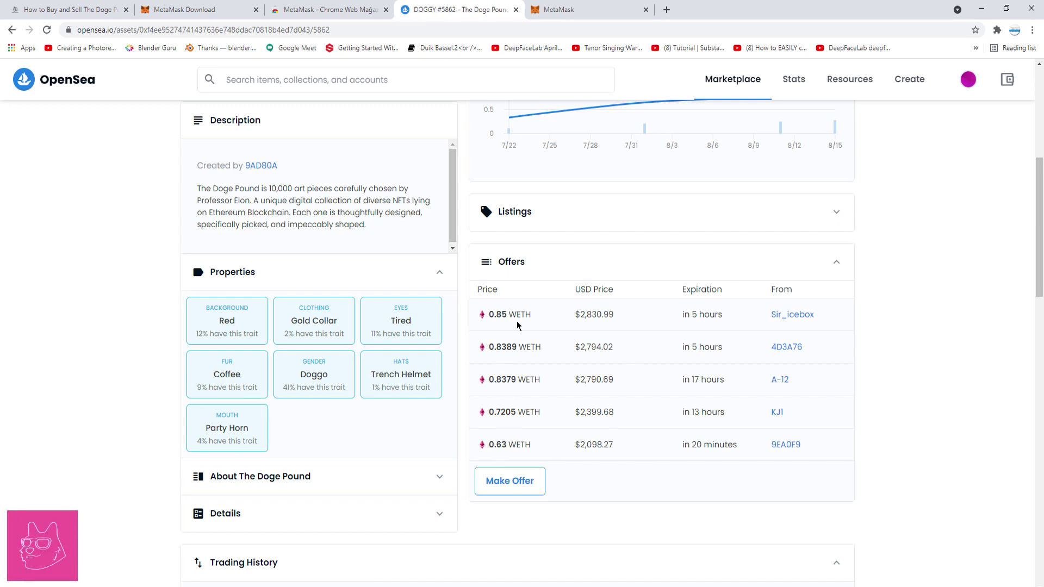
{"action": "scroll", "coordinate": [530, 324], "scroll_direction": "down", "scroll_amount": 6}
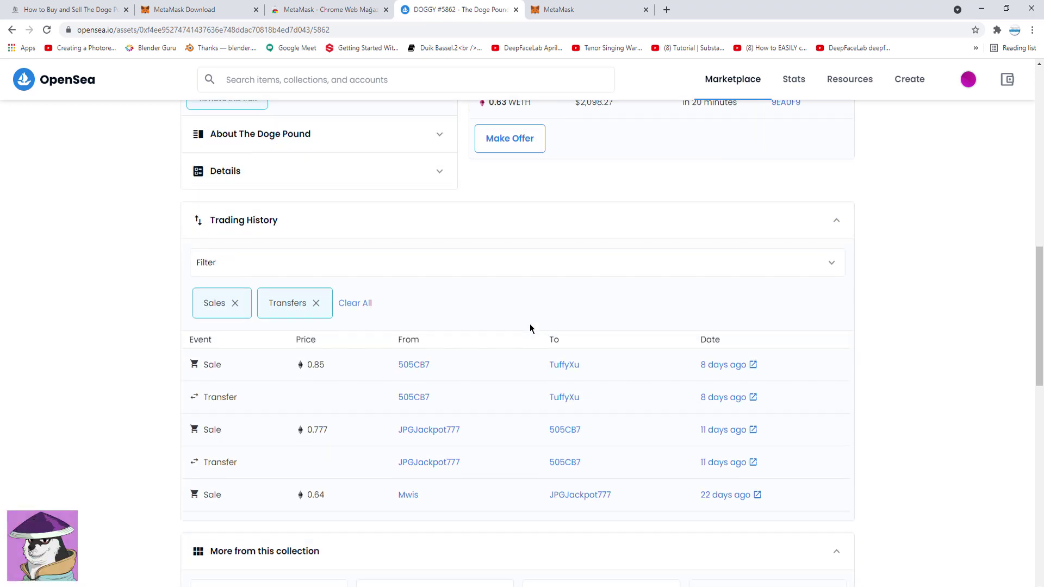
{"action": "scroll", "coordinate": [530, 325], "scroll_direction": "down", "scroll_amount": 4}
{"action": "scroll", "coordinate": [530, 324], "scroll_direction": "up", "scroll_amount": 4}
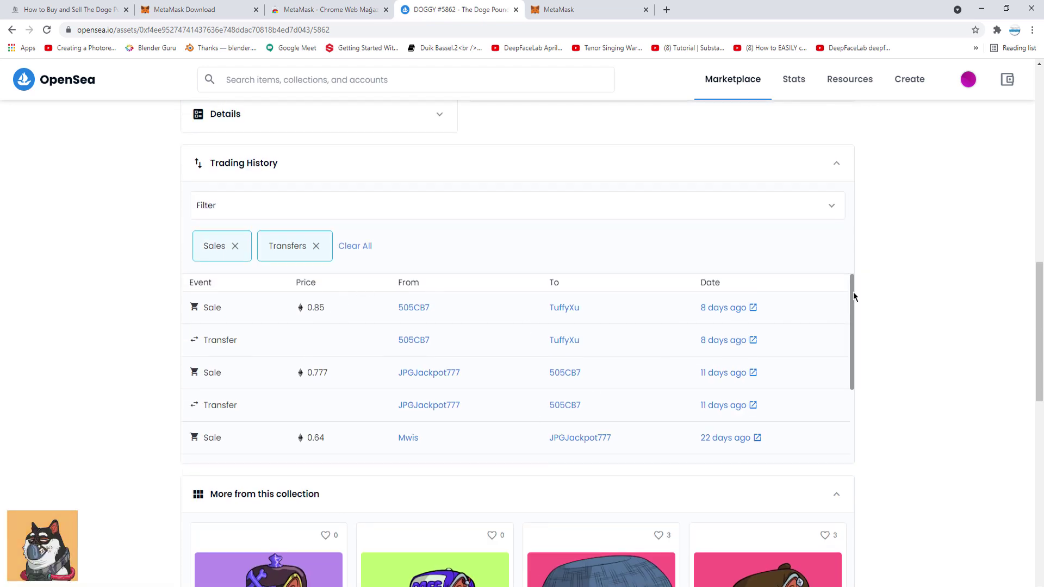
{"action": "scroll", "coordinate": [378, 306], "scroll_direction": "up", "scroll_amount": 10}
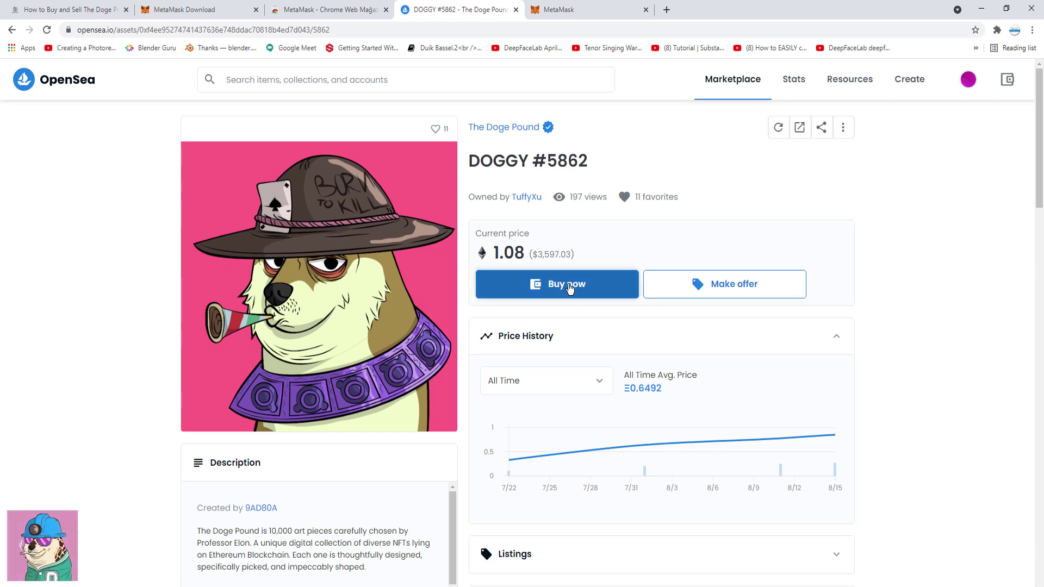
- Start buying DOGGY #5862 and accept the Terms of Service in Complete checkout
{"action": "left_click", "coordinate": [570, 288]}
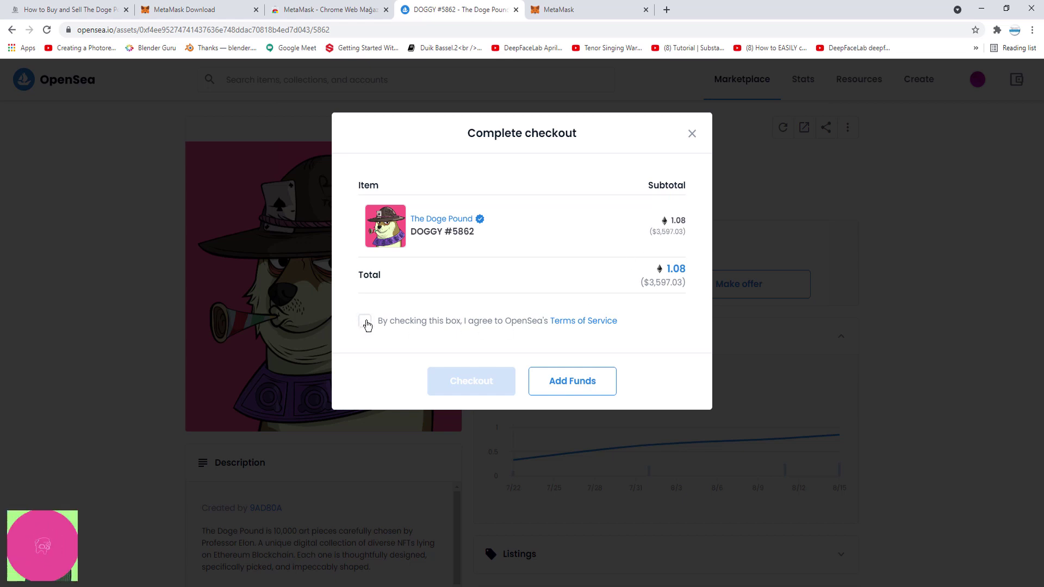
{"action": "left_click", "coordinate": [365, 322]}
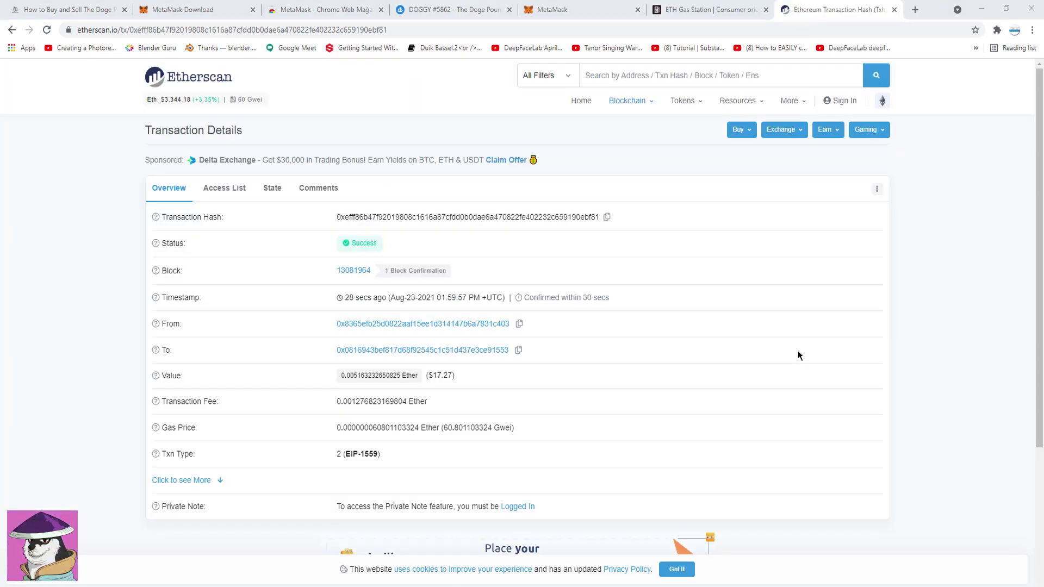
- Scroll through the successful transaction's details on Etherscan
{"action": "scroll", "coordinate": [798, 355], "scroll_direction": "down", "scroll_amount": 3}
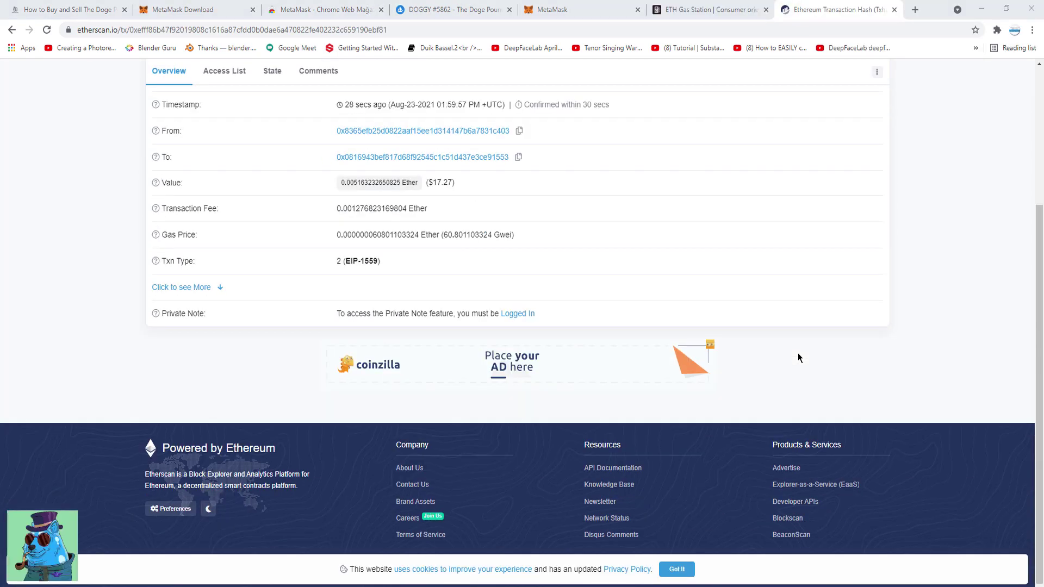
{"action": "scroll", "coordinate": [798, 358], "scroll_direction": "up", "scroll_amount": 3}
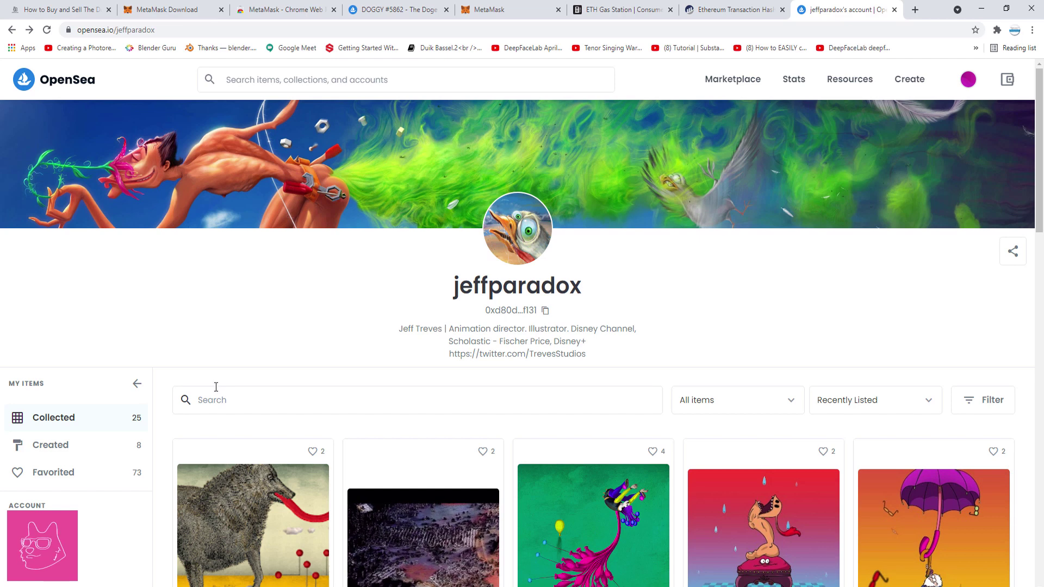
- Scroll the collector's Collected items and open the DOGGY #4646 item page
{"action": "scroll", "coordinate": [217, 391], "scroll_direction": "down", "scroll_amount": 2}
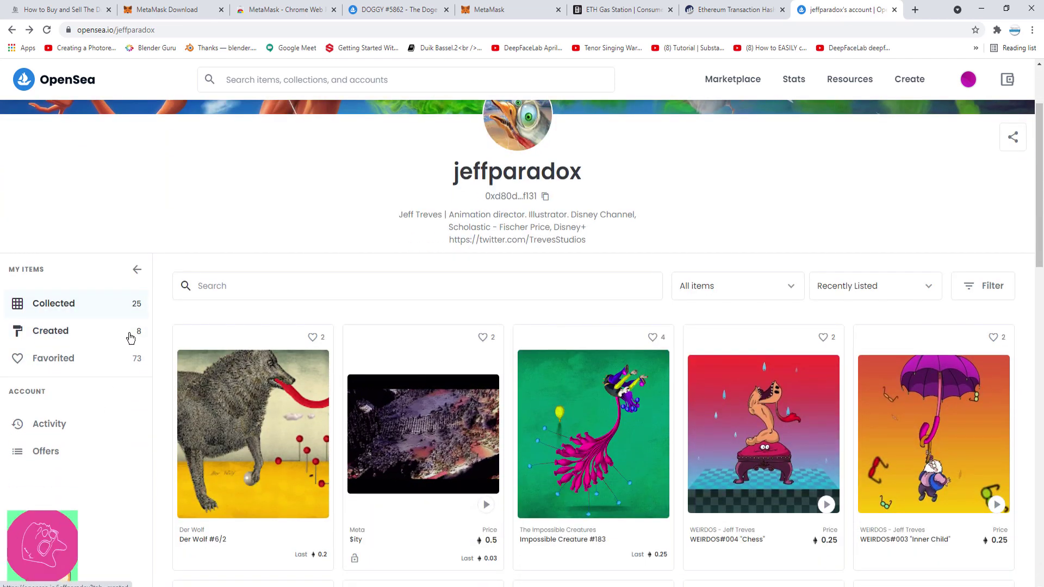
{"action": "scroll", "coordinate": [489, 448], "scroll_direction": "down", "scroll_amount": 6}
{"action": "scroll", "coordinate": [489, 447], "scroll_direction": "down", "scroll_amount": 12}
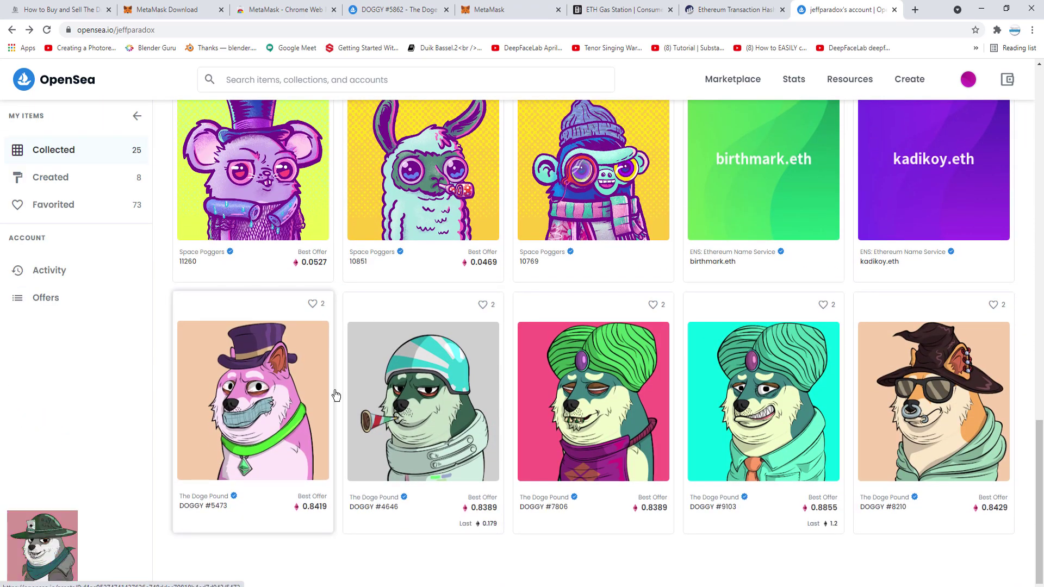
{"action": "left_click", "coordinate": [401, 399]}
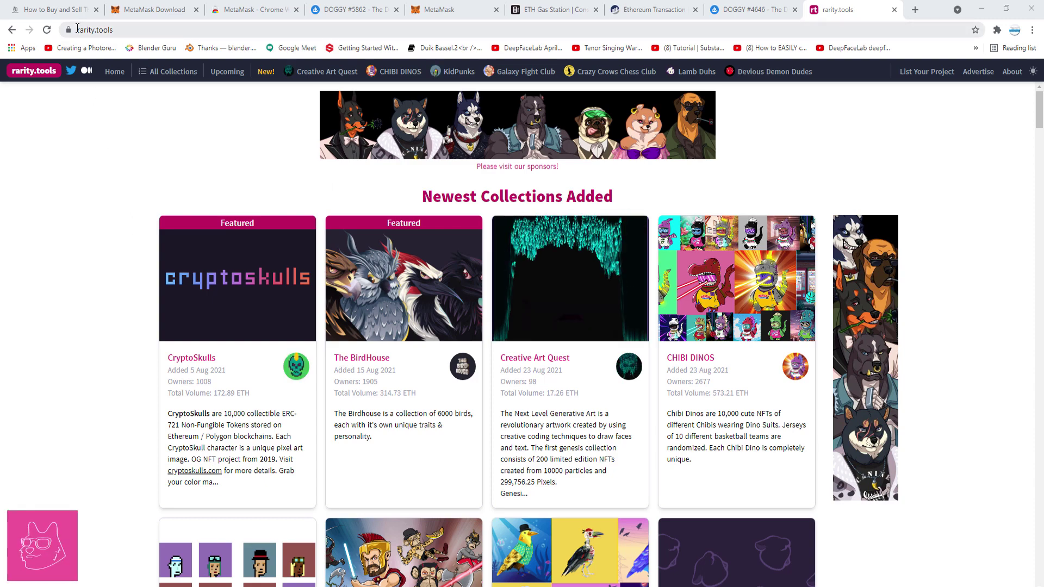
- Find The Doge Pound in rarity.tools' All Collections list and open its rankings
{"action": "left_click", "coordinate": [168, 72]}
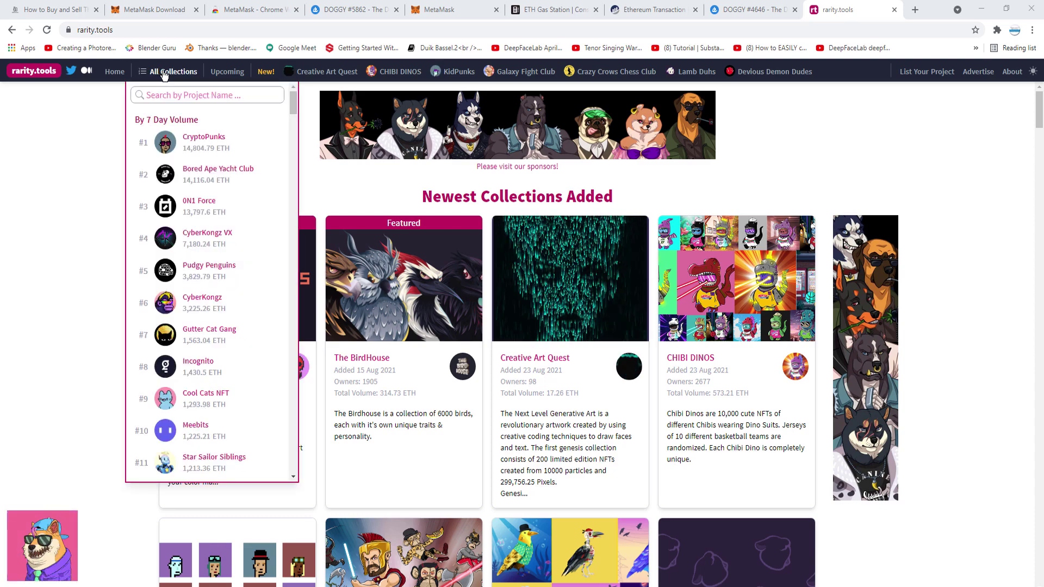
{"action": "scroll", "coordinate": [199, 243], "scroll_direction": "down", "scroll_amount": 3}
{"action": "scroll", "coordinate": [199, 243], "scroll_direction": "down", "scroll_amount": 3}
{"action": "scroll", "coordinate": [193, 327], "scroll_direction": "down", "scroll_amount": 2}
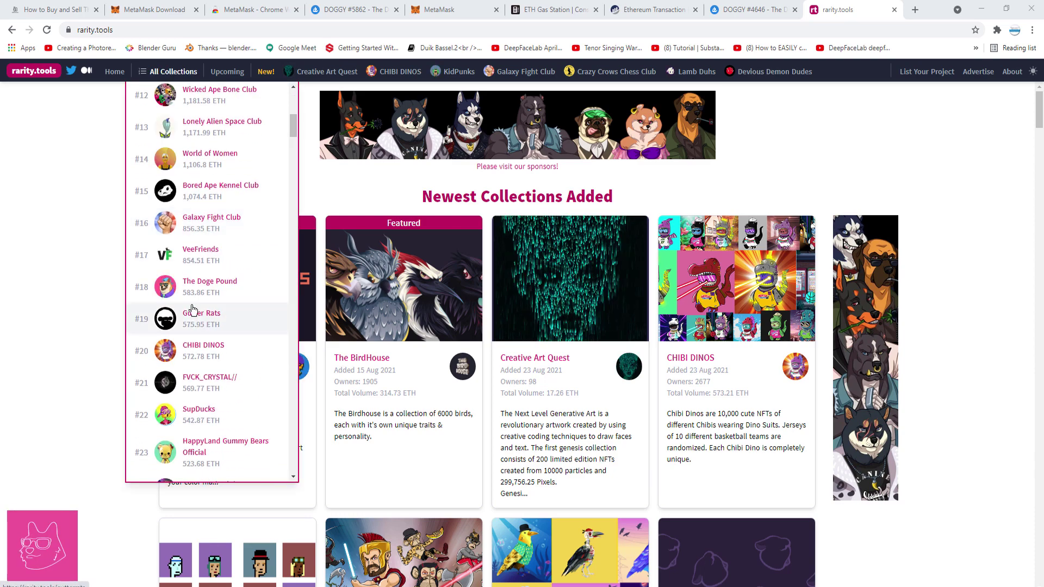
{"action": "scroll", "coordinate": [194, 329], "scroll_direction": "down", "scroll_amount": 2}
{"action": "left_click", "coordinate": [215, 173]}
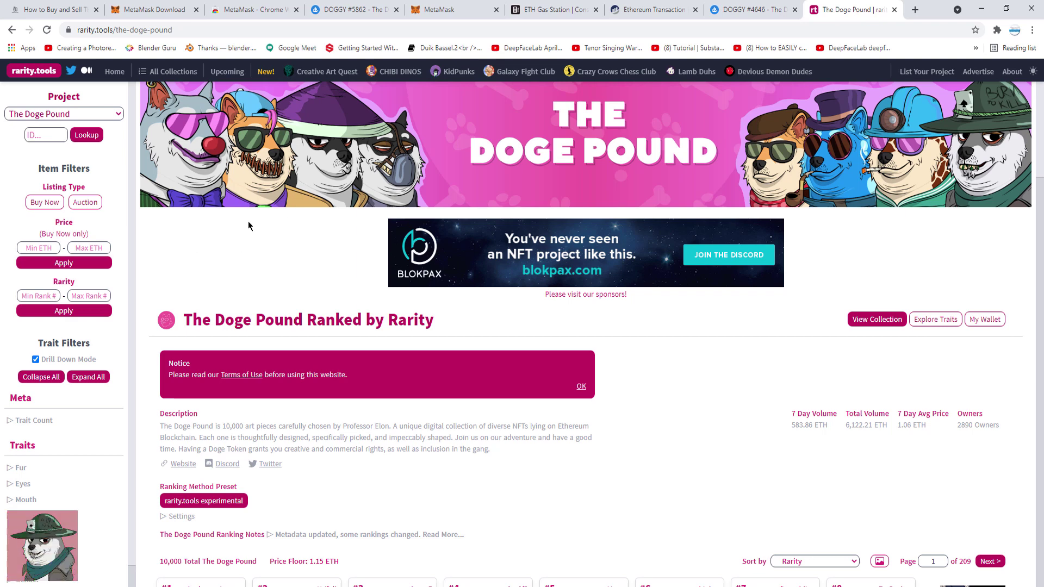
- Copy the number 4646 from the DOGGY #4646 title on OpenSea
{"action": "key", "text": "ctrl+shift+Tab"}
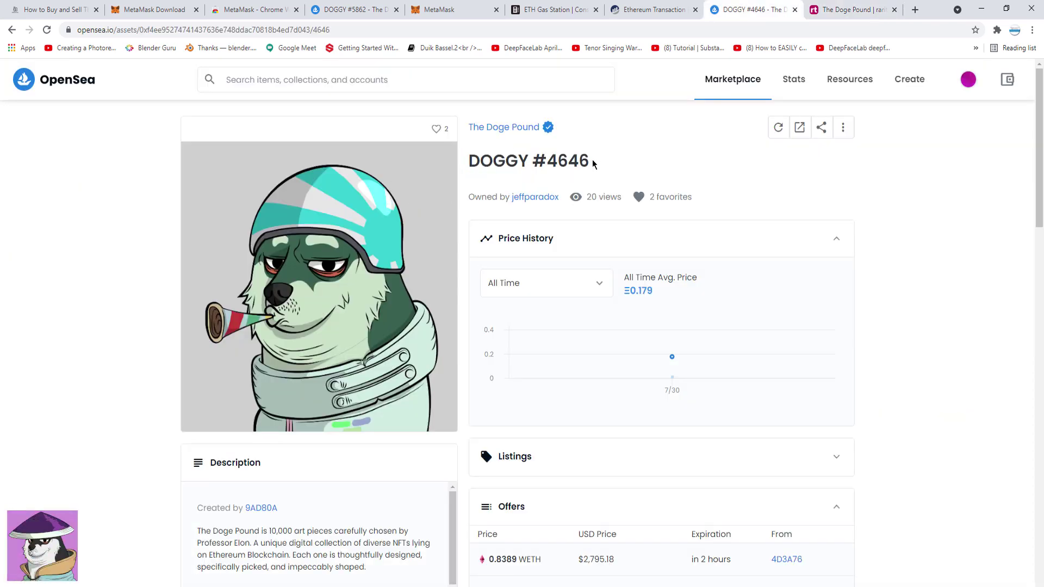
{"action": "left_click_drag", "start_coordinate": [594, 164], "coordinate": [547, 163]}
{"action": "right_click", "coordinate": [576, 164]}
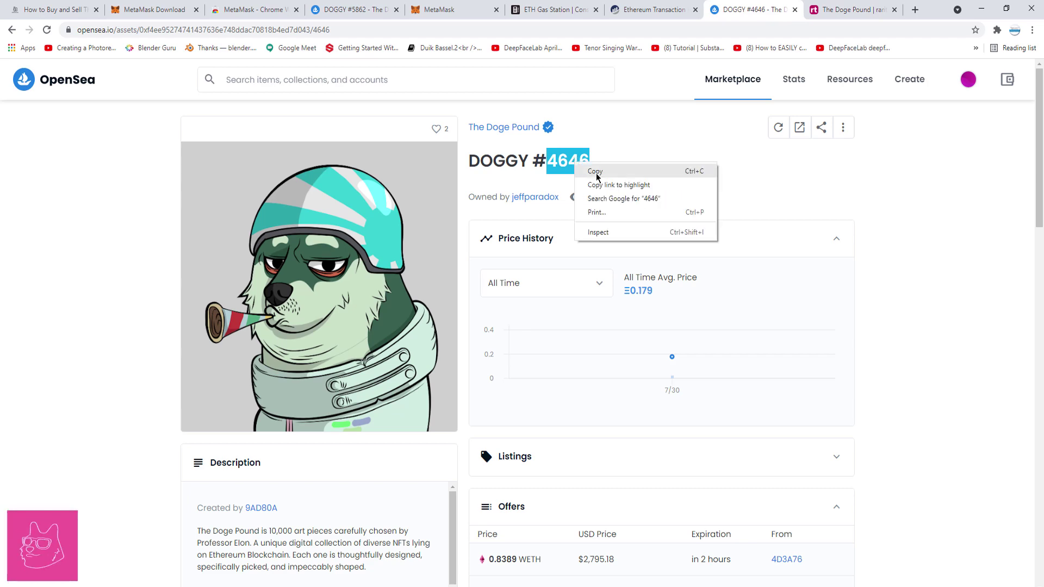
{"action": "left_click", "coordinate": [597, 172]}
- Paste 4646 into rarity.tools' ID field and look up its rarity
{"action": "left_click", "coordinate": [853, 10]}
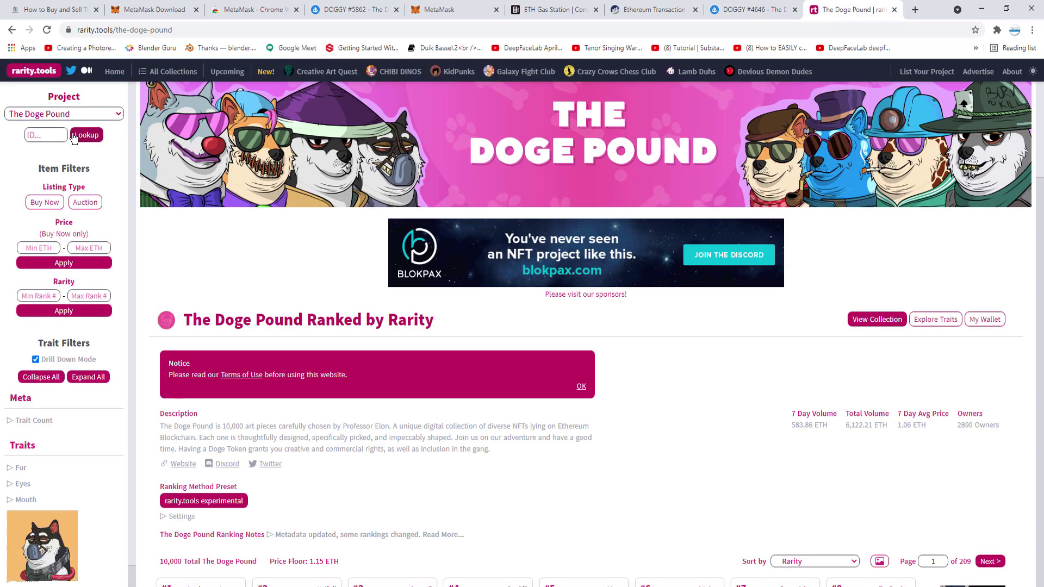
{"action": "left_click", "coordinate": [48, 135]}
{"action": "key", "text": "ctrl+v"}
{"action": "left_click", "coordinate": [87, 136]}
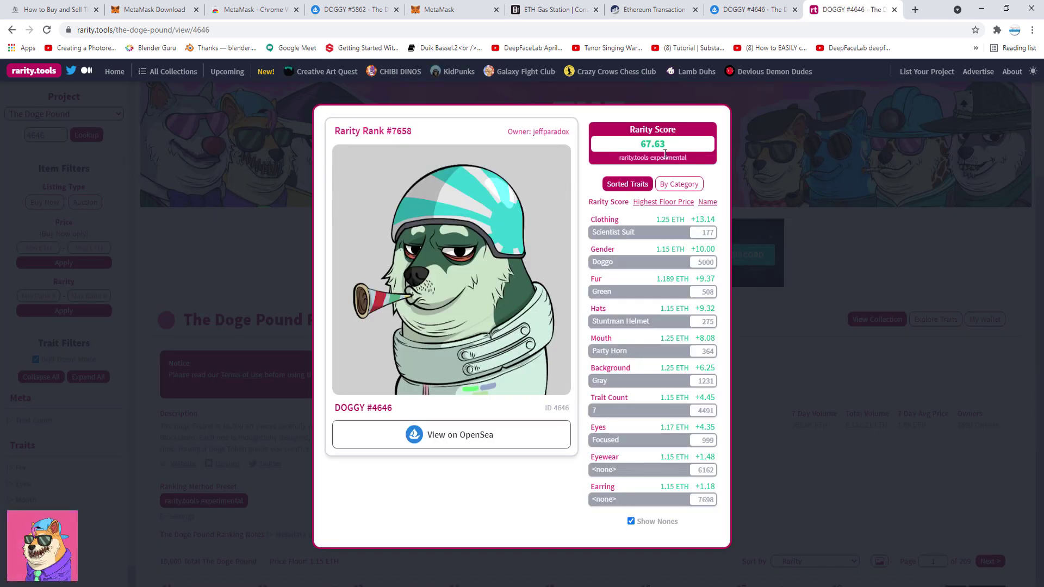